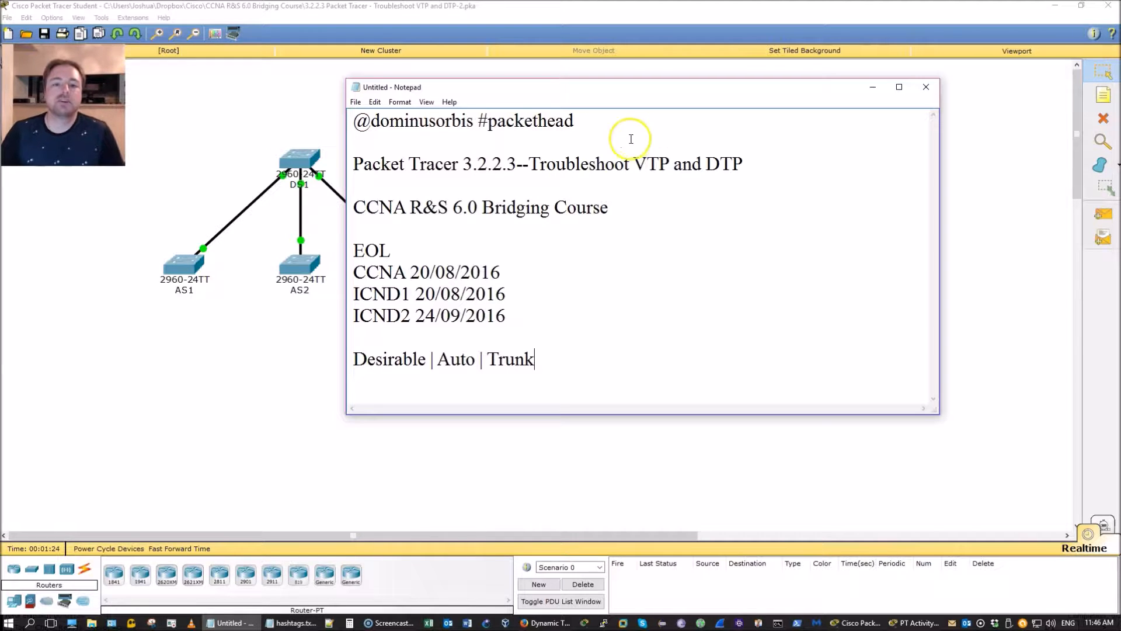
Step: Highlight the EOL exam dates and the Desirable | Auto | Trunk line in the notes
drag(354, 251, 507, 316)
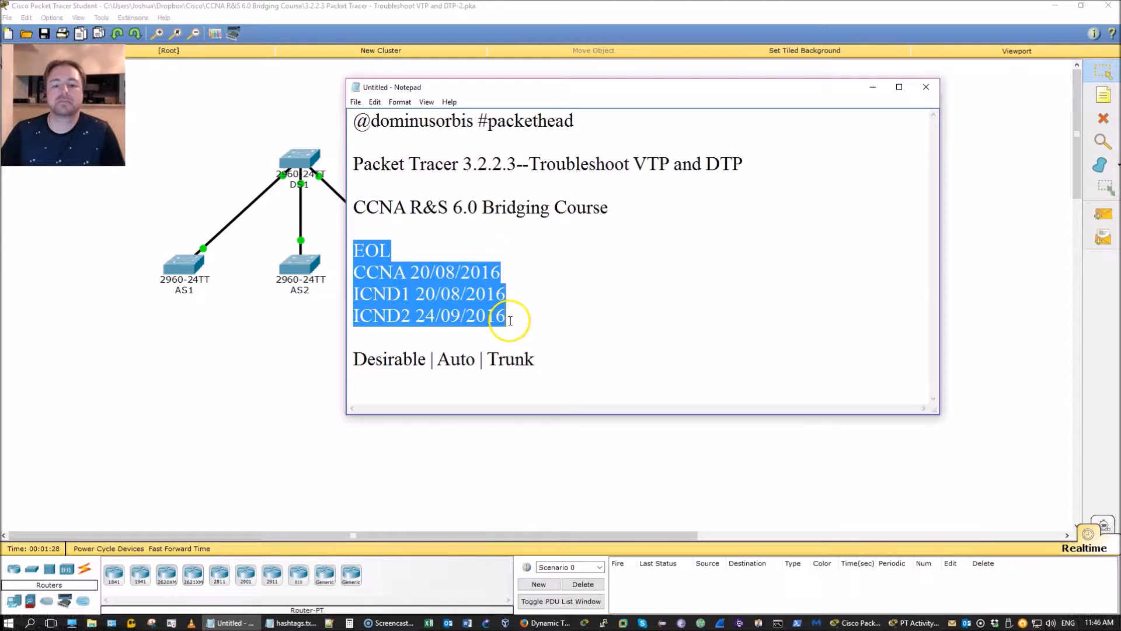
click(508, 316)
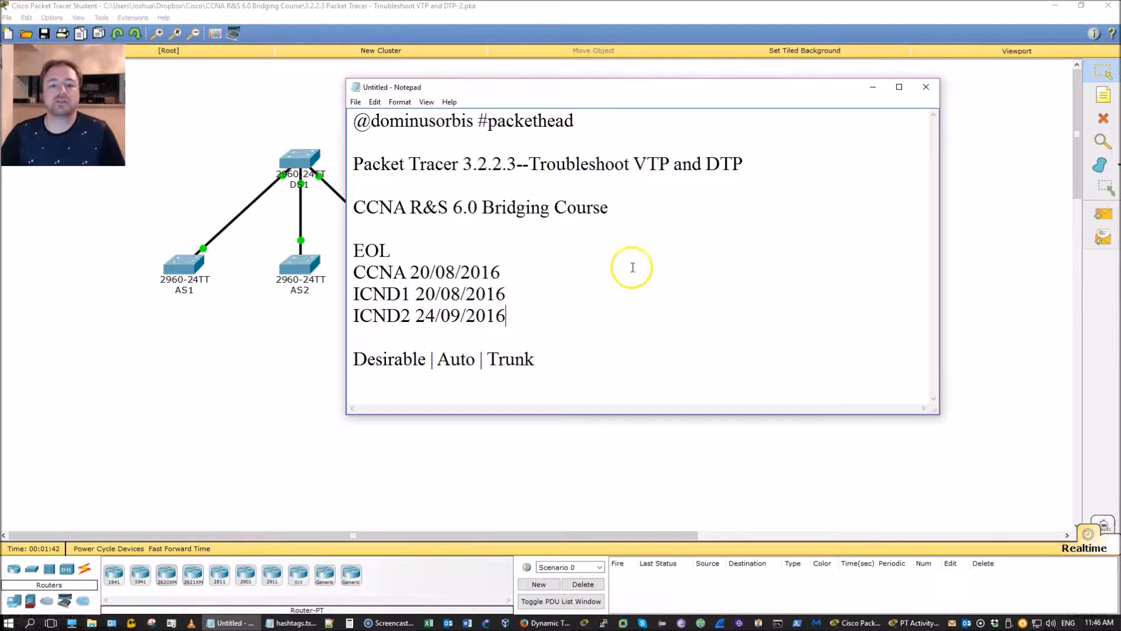
drag(351, 358, 545, 353)
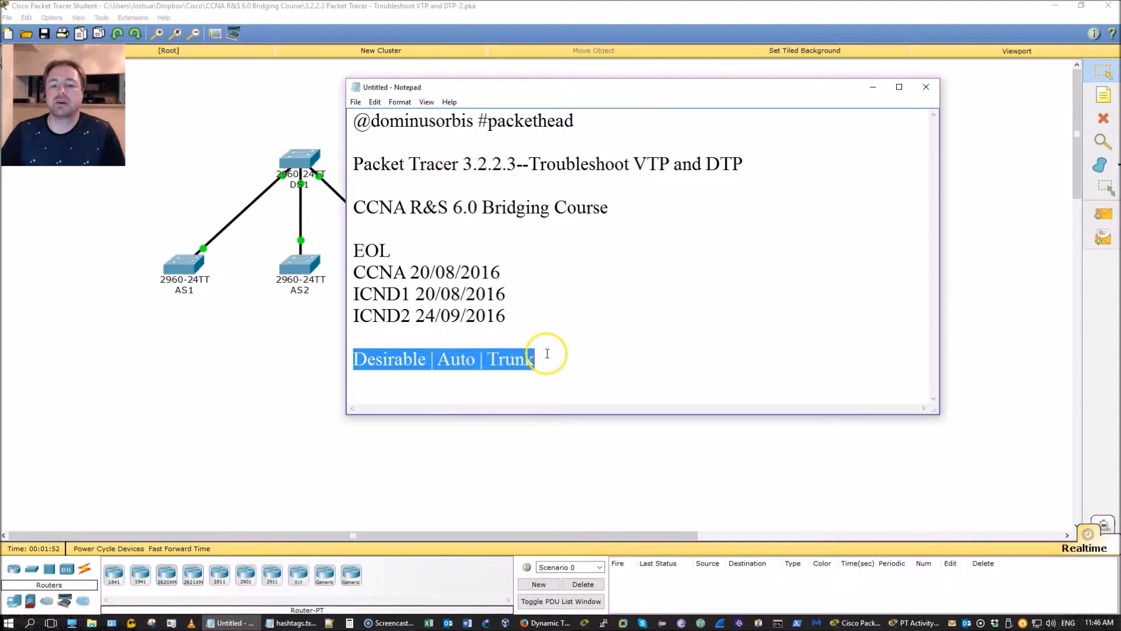
click(540, 358)
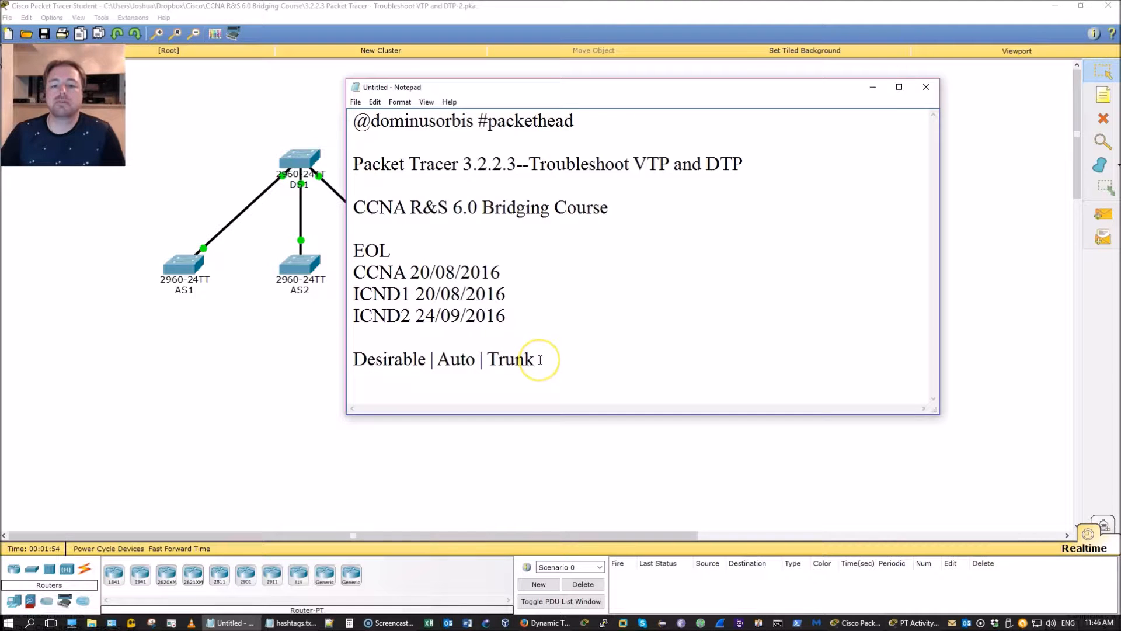
Step: On the topology, select DS1, then the three access switches AS1–AS3, then clear the selection
click(207, 424)
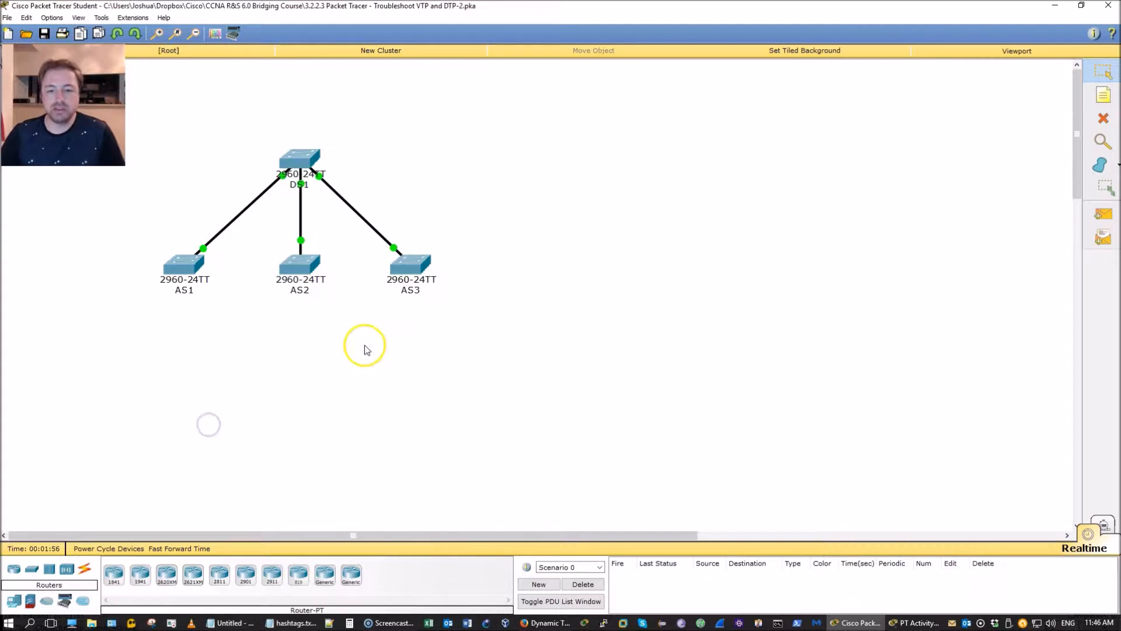
drag(251, 131, 385, 204)
drag(470, 310, 122, 251)
click(609, 218)
Step: Open DS1's CLI, widen and reposition it, and highlight the recent domain mismatch messages
click(299, 156)
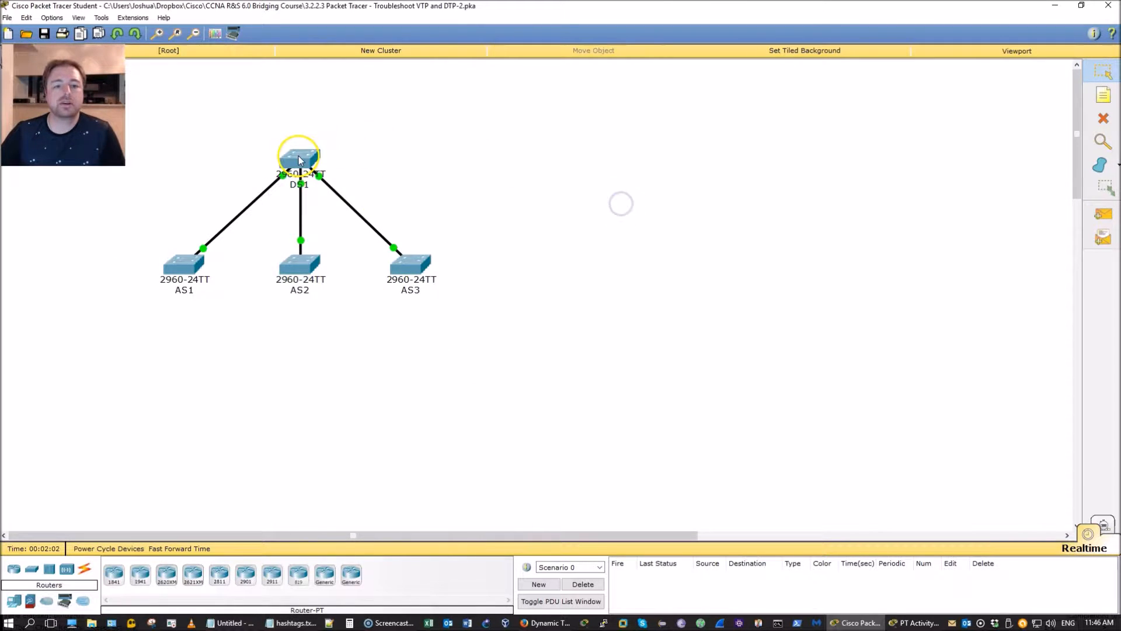
click(467, 182)
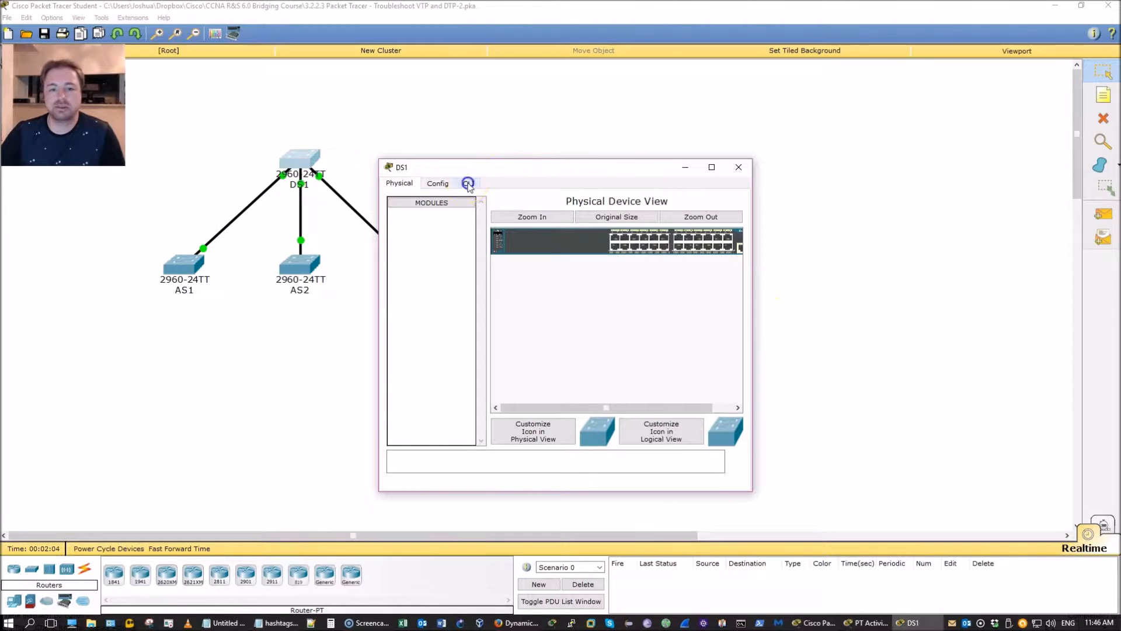
click(713, 221)
drag(752, 210, 937, 210)
drag(729, 170, 622, 86)
click(539, 340)
drag(539, 341, 372, 190)
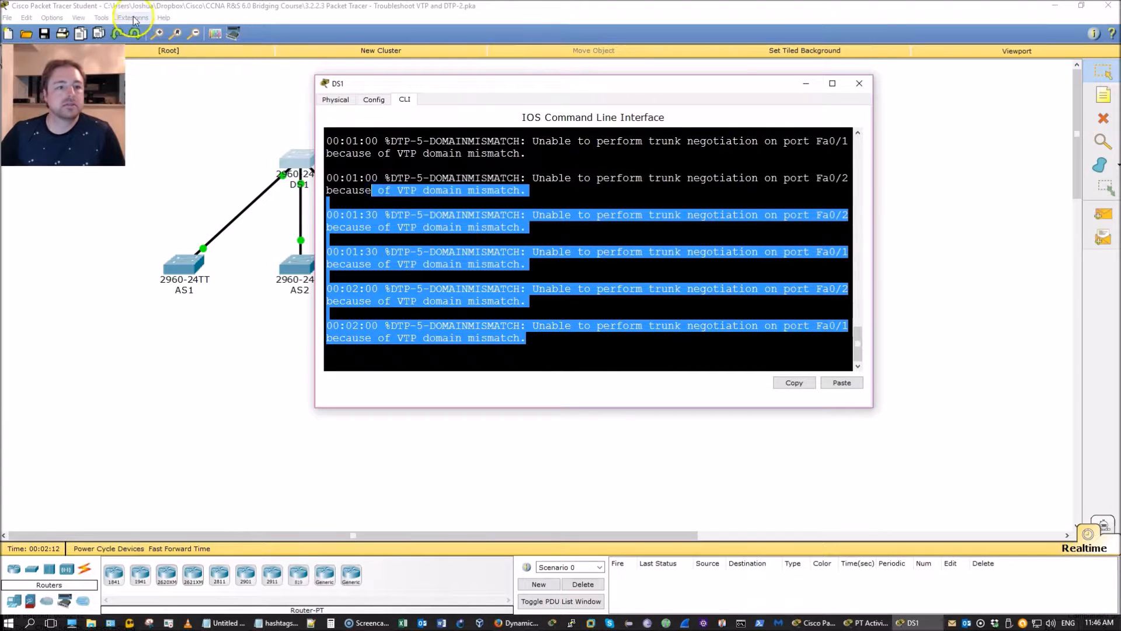
Step: View the Font settings in Preferences and close without changes
click(82, 17)
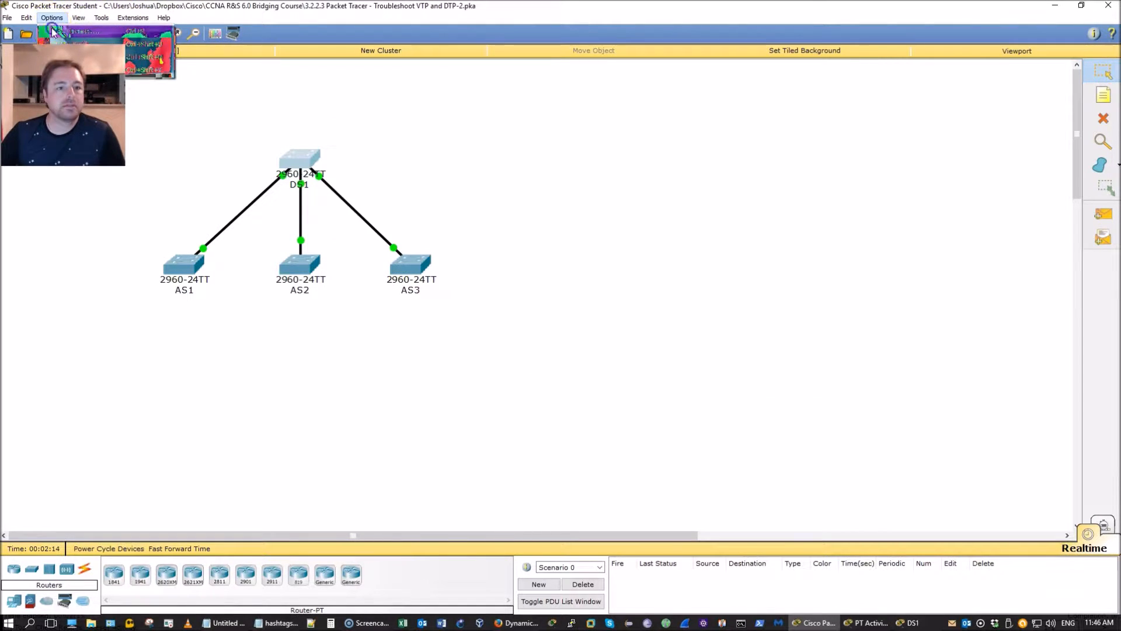
click(62, 32)
click(513, 142)
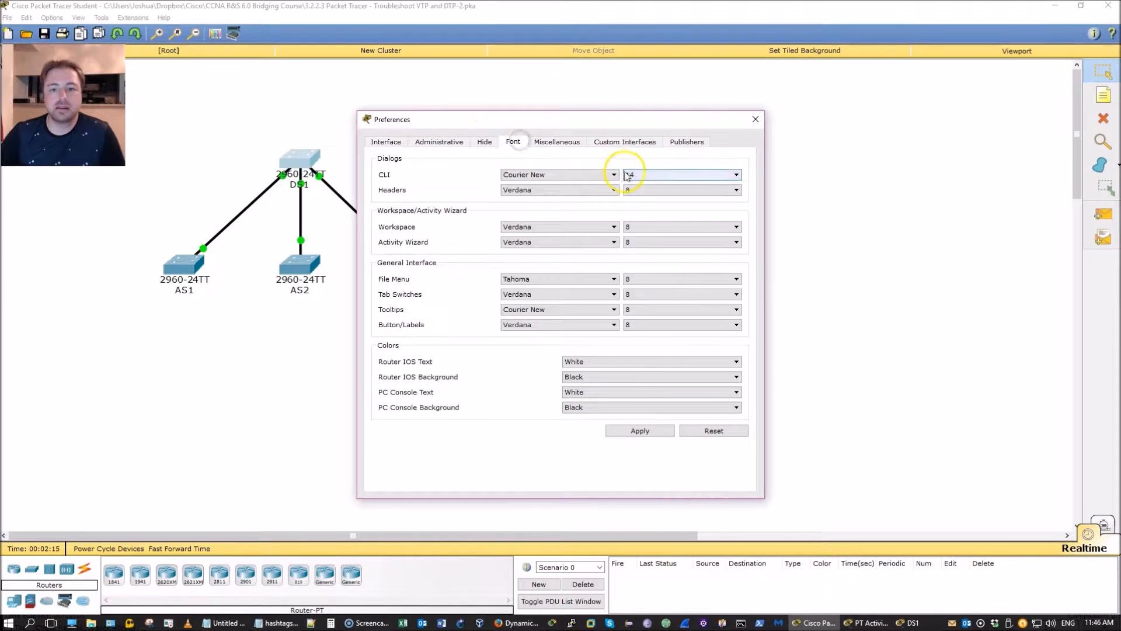
click(755, 119)
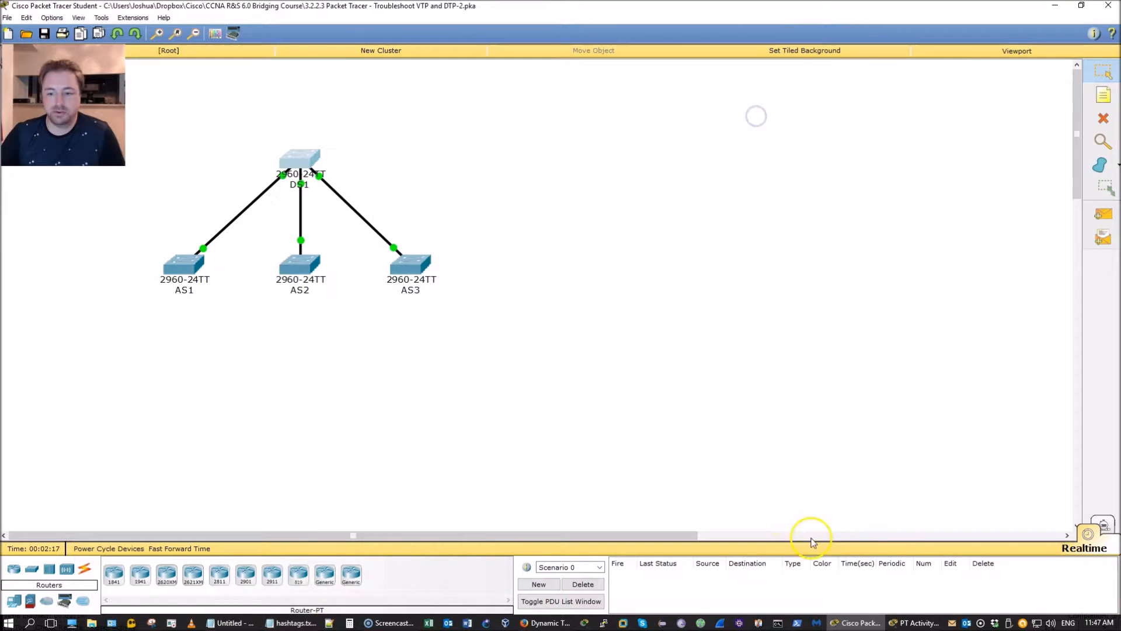
Step: Return to the topology and reopen DS1's CLI, widening it and moving it up-left
click(902, 623)
click(857, 622)
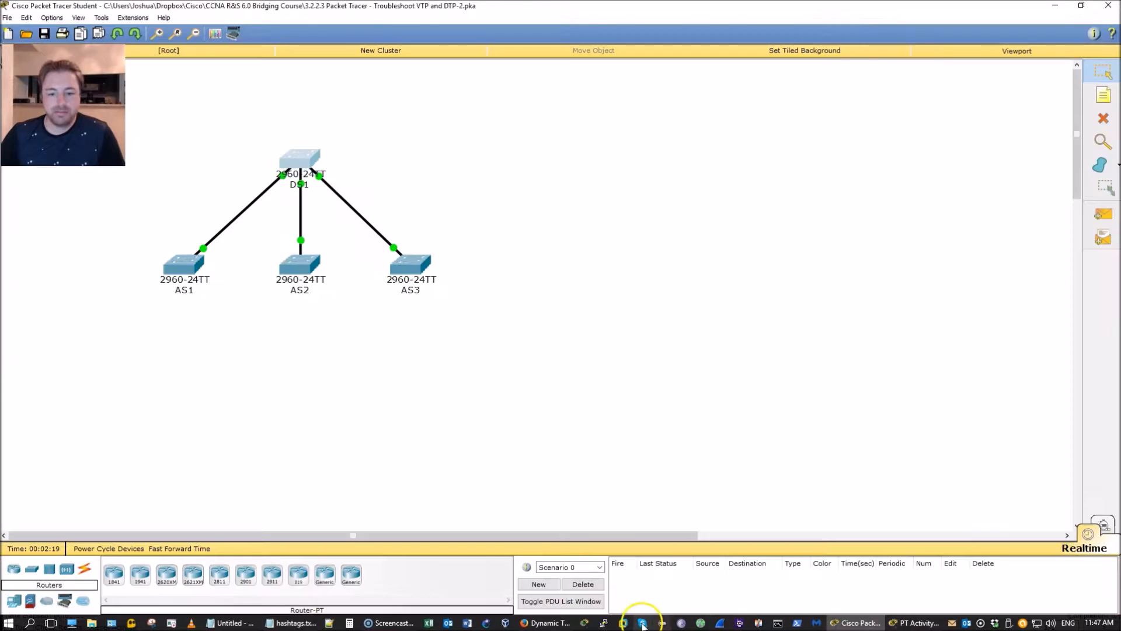
click(299, 161)
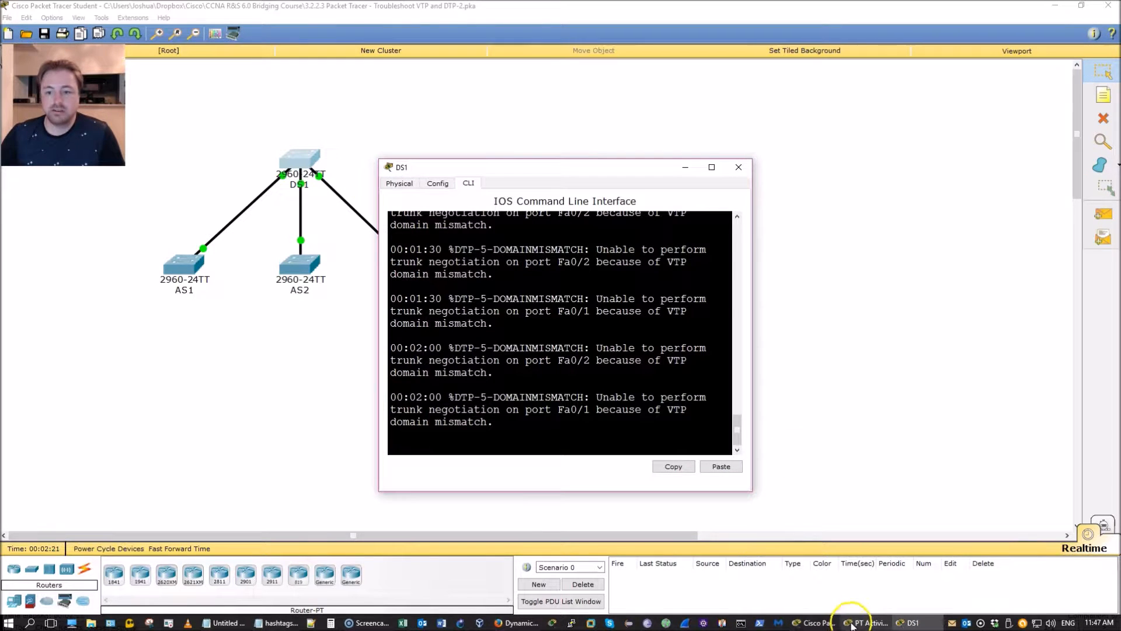
drag(760, 250, 1028, 275)
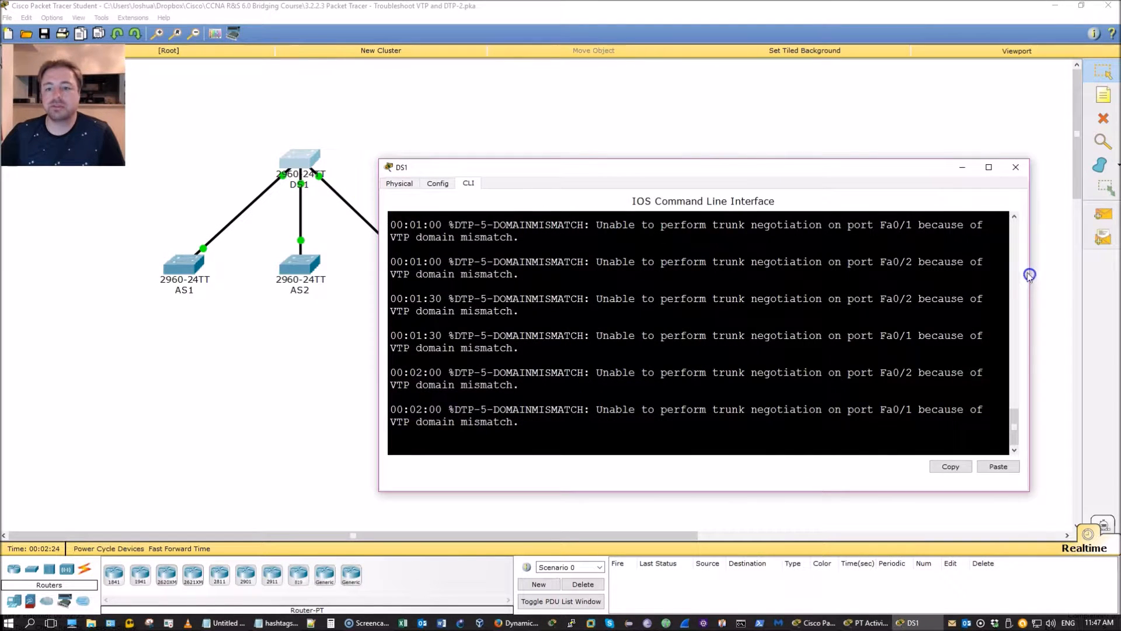
drag(783, 166, 726, 98)
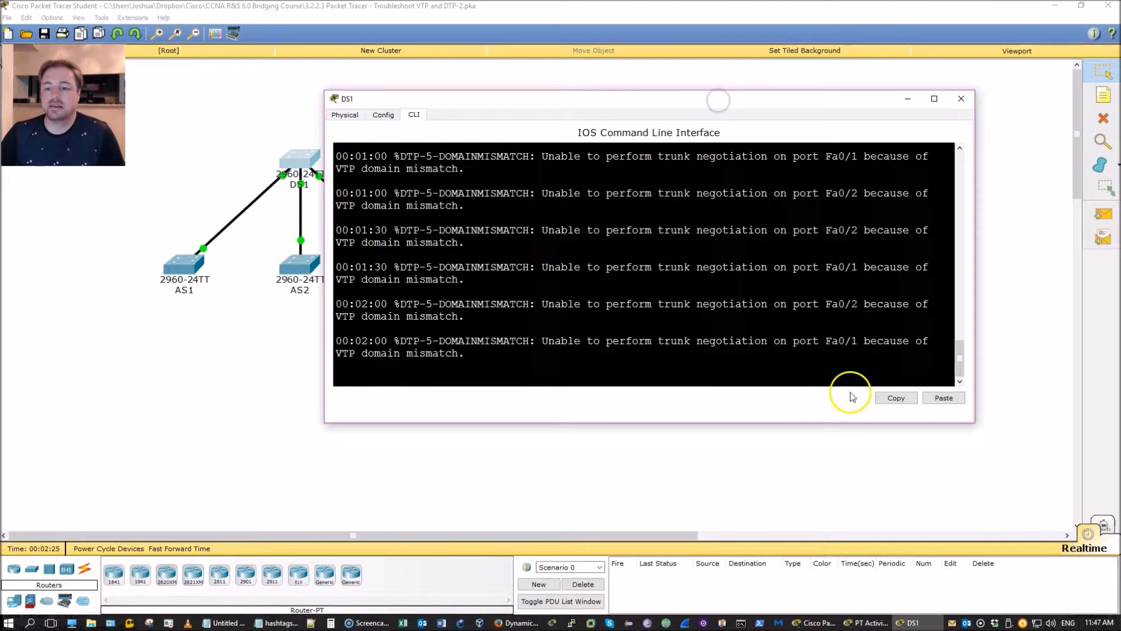
Step: On DS1, enter privileged mode, then enter and leave global configuration mode
click(675, 368)
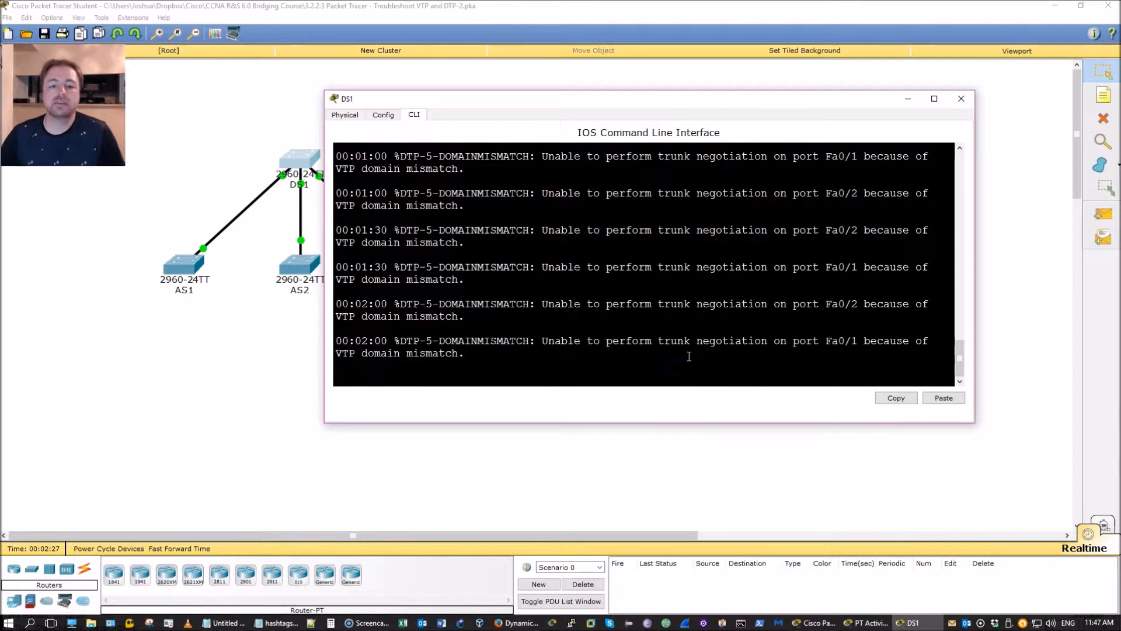
key(Return)
text(en)
key(Return)
key(Return)
key(Return)
key(Return)
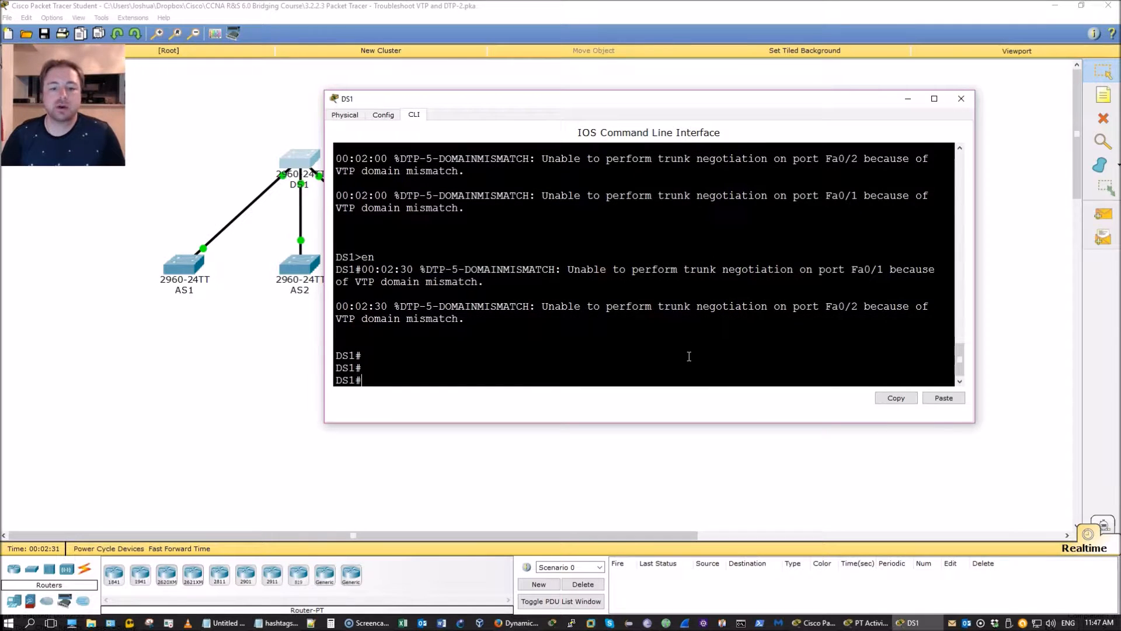
text(conf t)
key(Return)
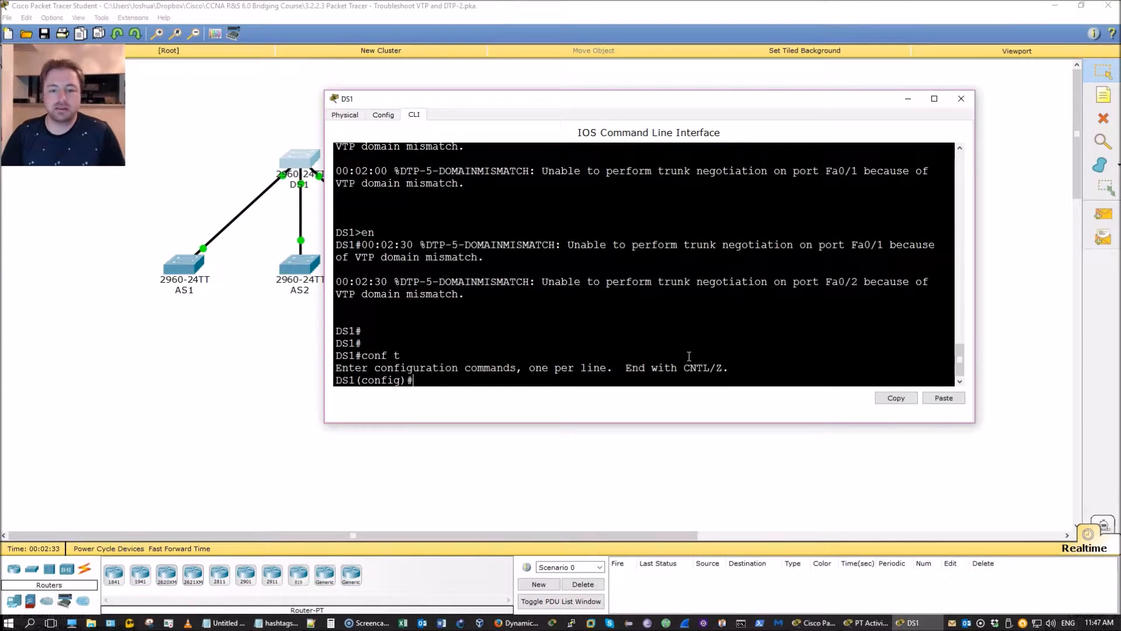
key(ctrl+z)
key(Return)
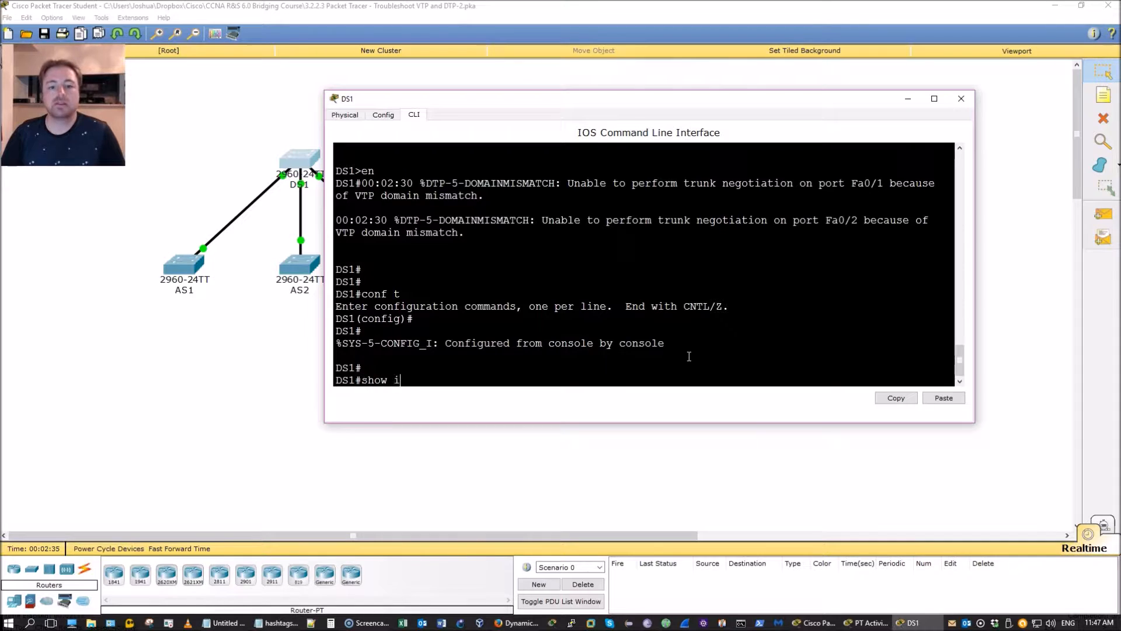
Step: Show the switchport details of FastEthernet 0/1 on DS1
text(show int)
key(Tab)
text(?)
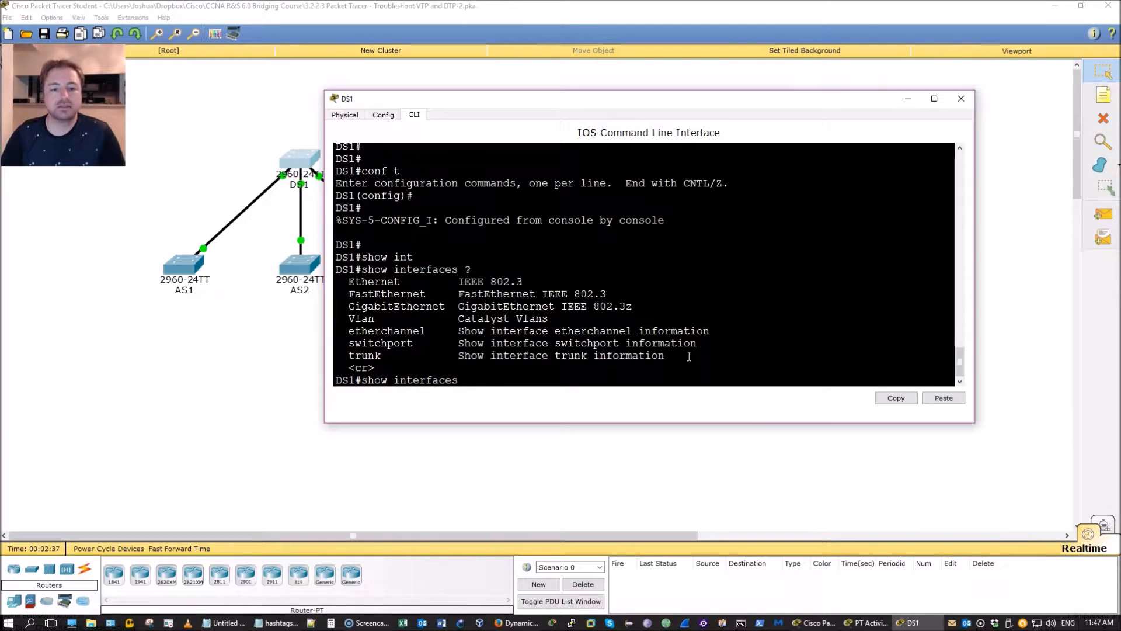
text(f)
key(Tab)
text(f0/1)
key(Return)
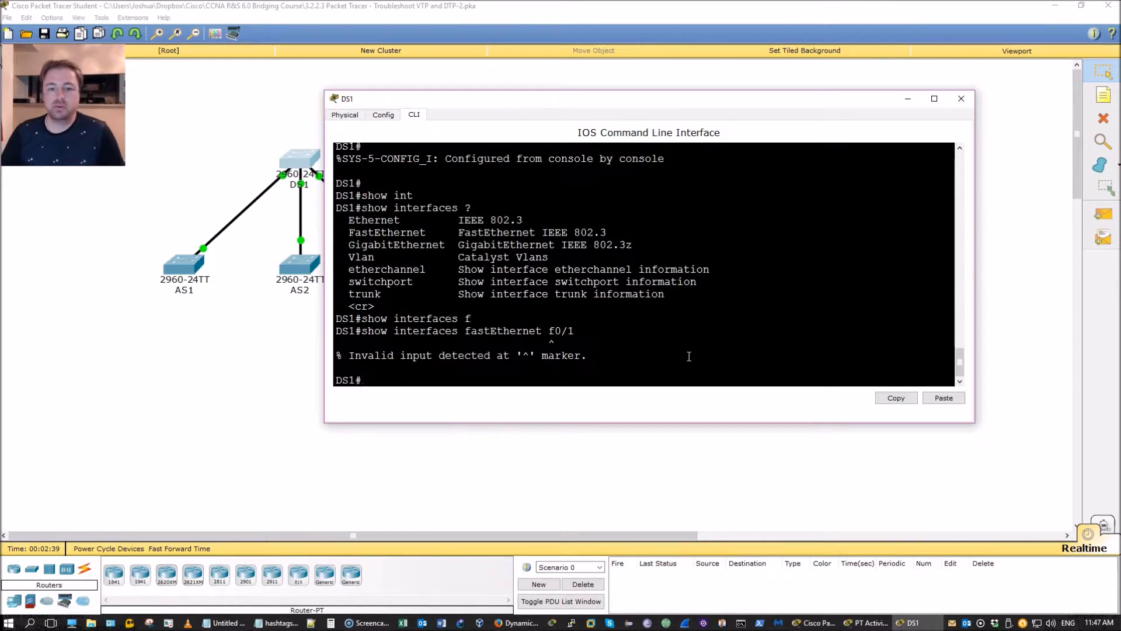
key(Up)
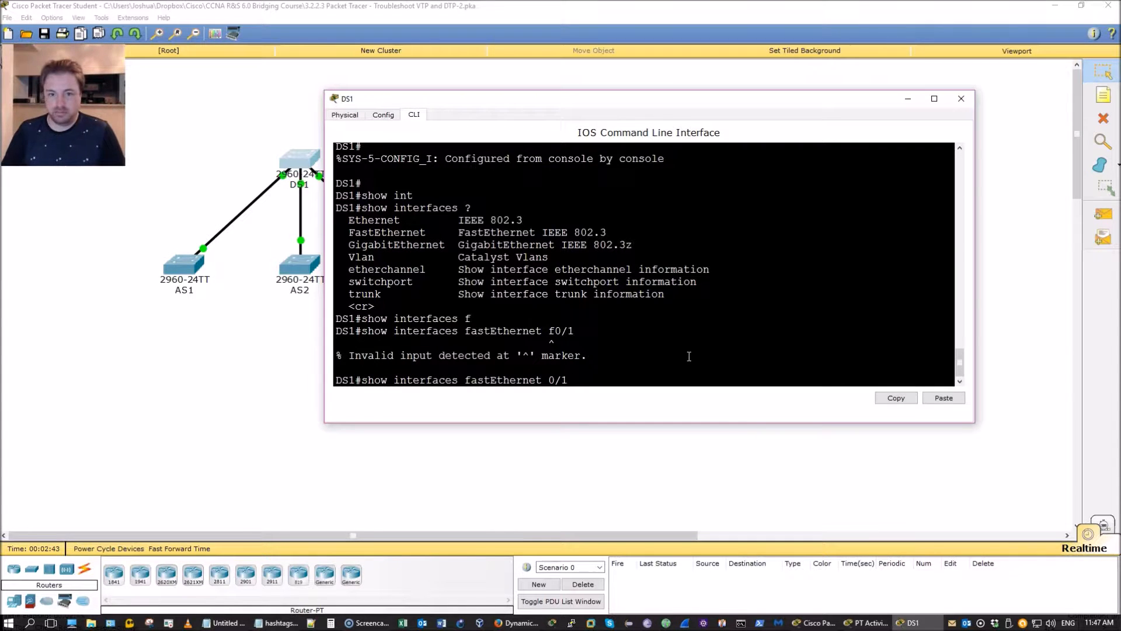
text(sw)
key(Tab)
key(Return)
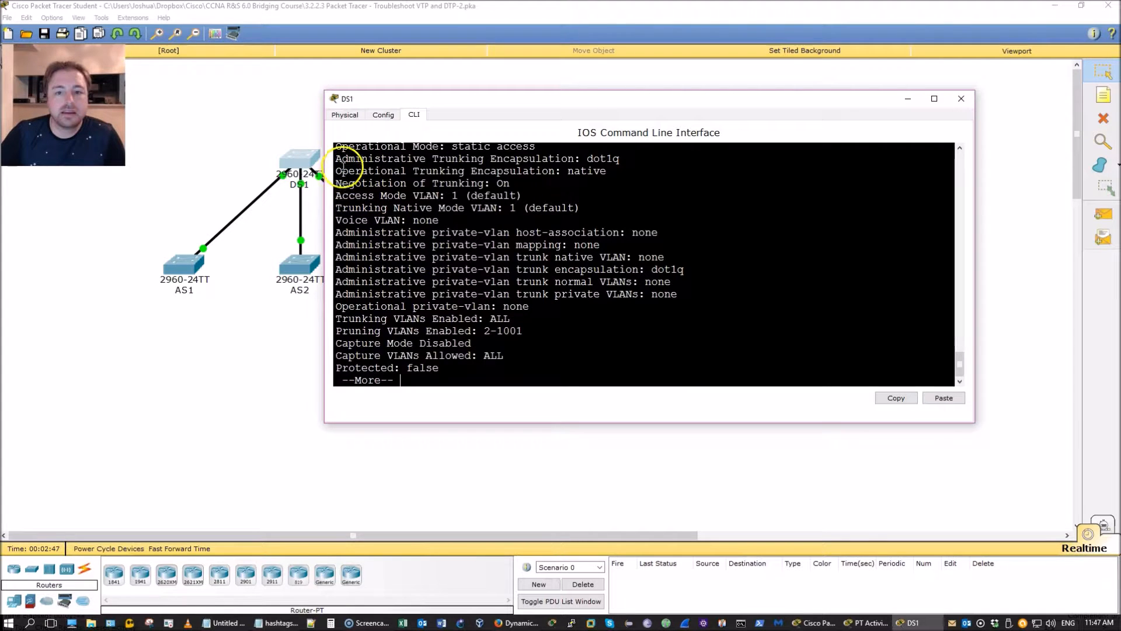
scroll(382, 191, up, 1)
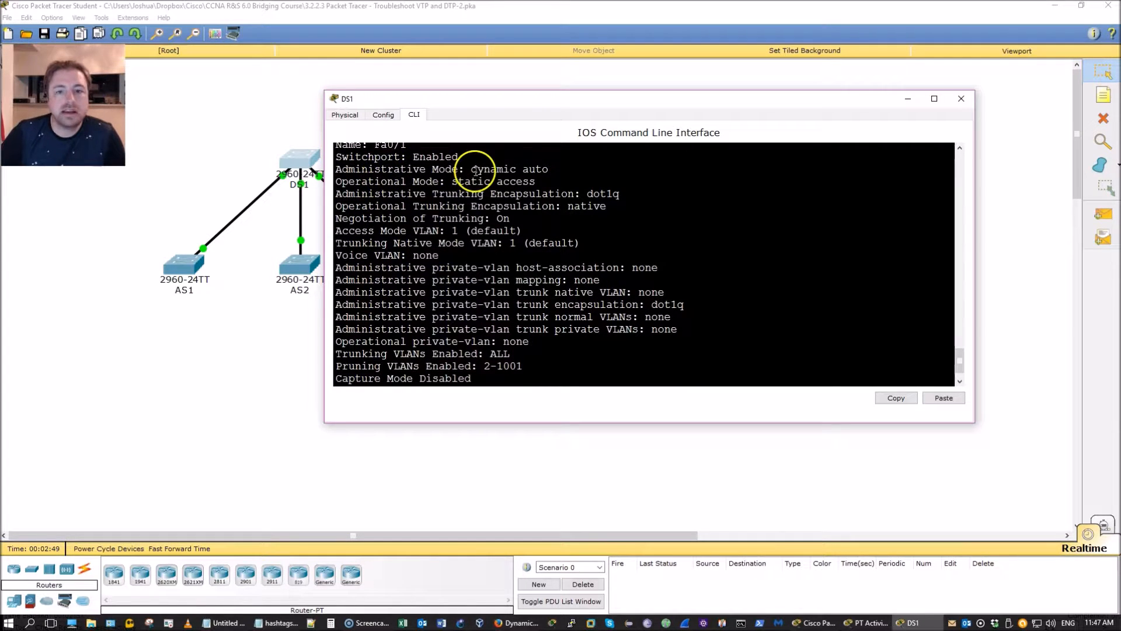
drag(471, 168, 553, 170)
click(553, 224)
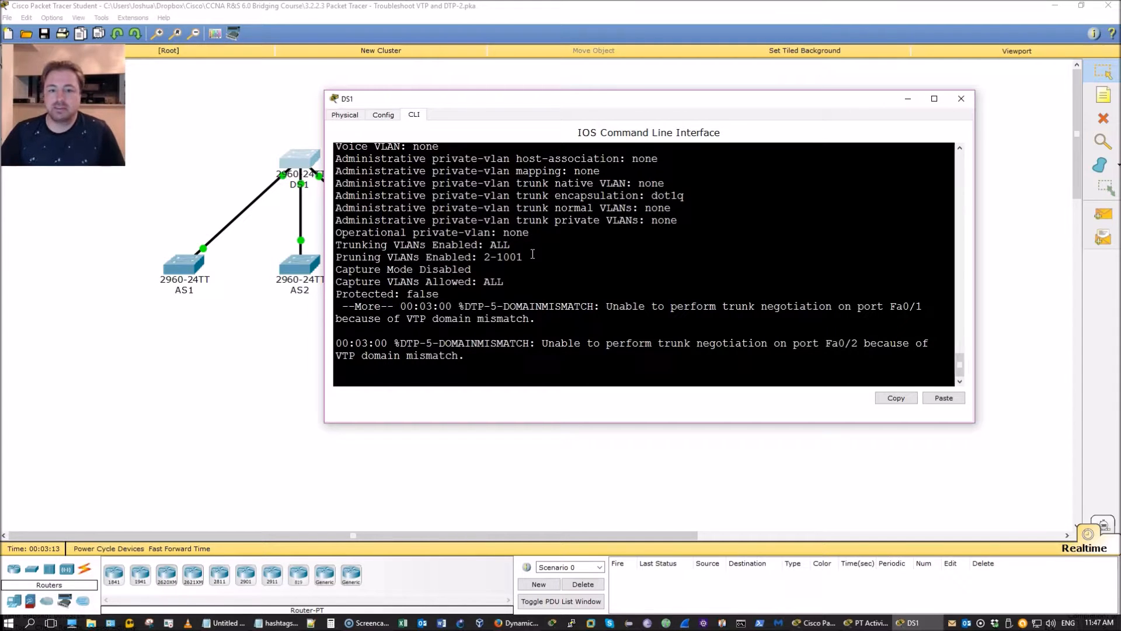
drag(396, 306, 505, 318)
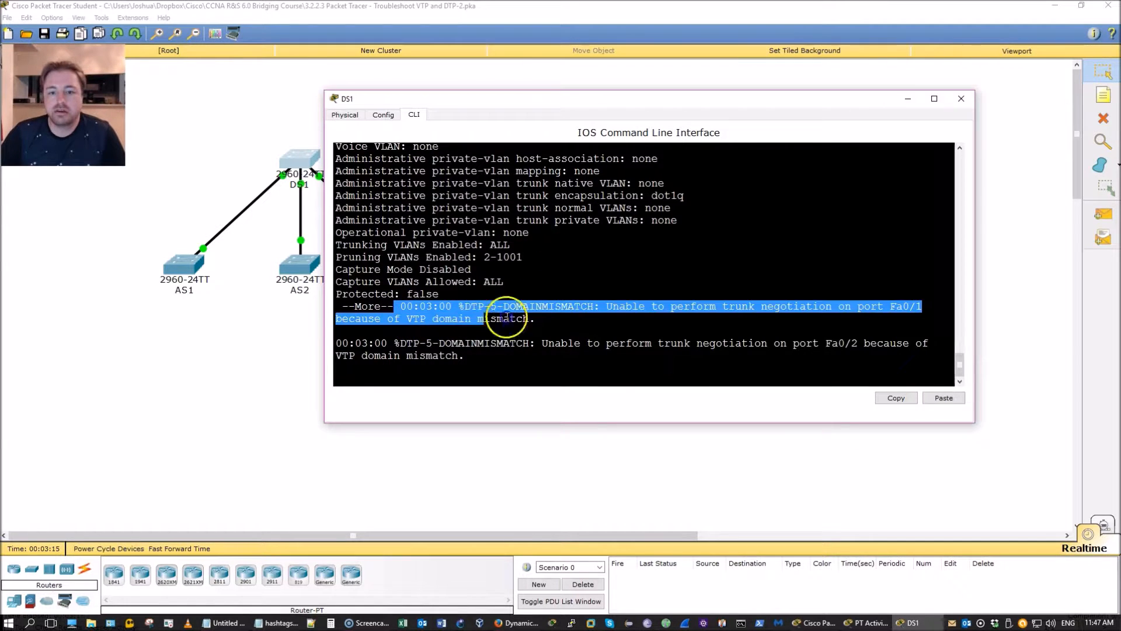
scroll(684, 313, up, 10)
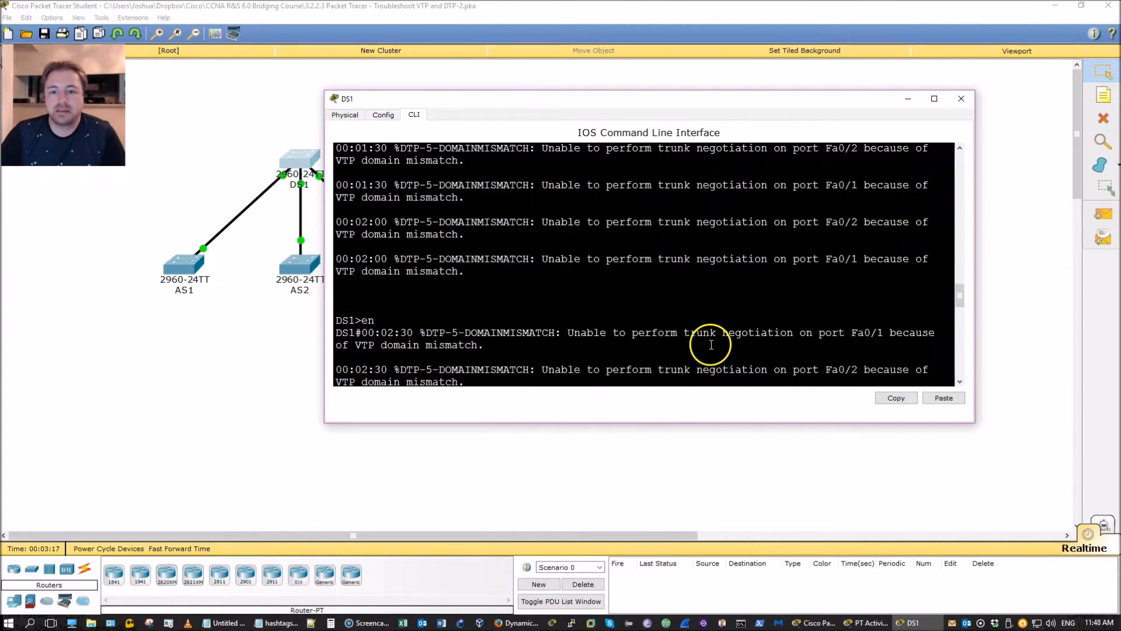
drag(337, 209, 793, 212)
scroll(792, 232, up, 10)
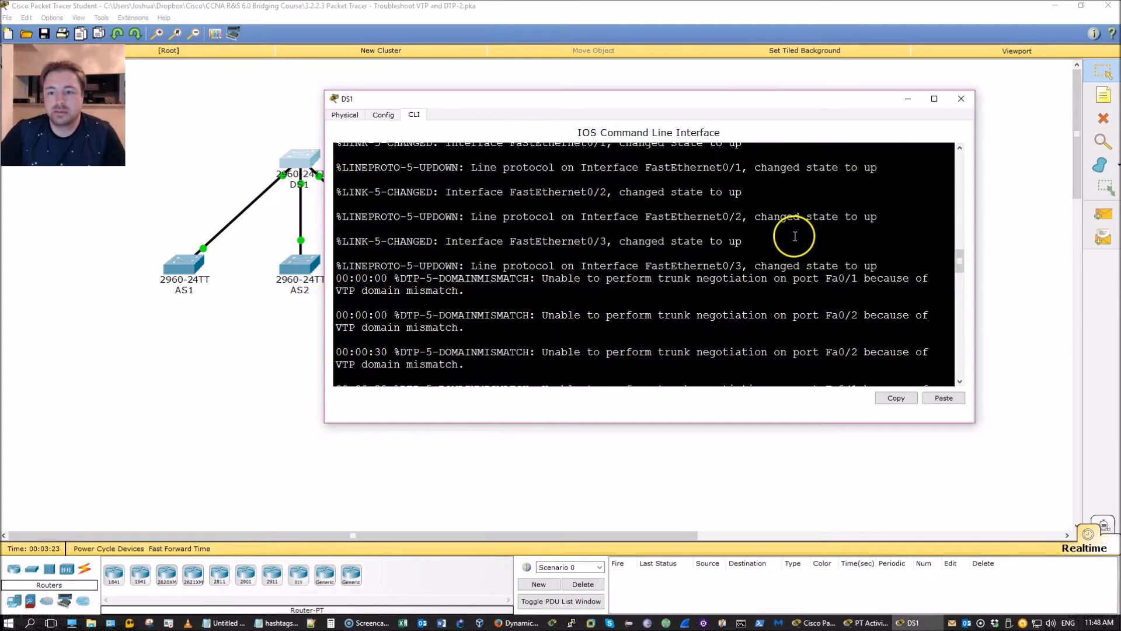
scroll(792, 236, up, 1)
drag(418, 98, 345, 99)
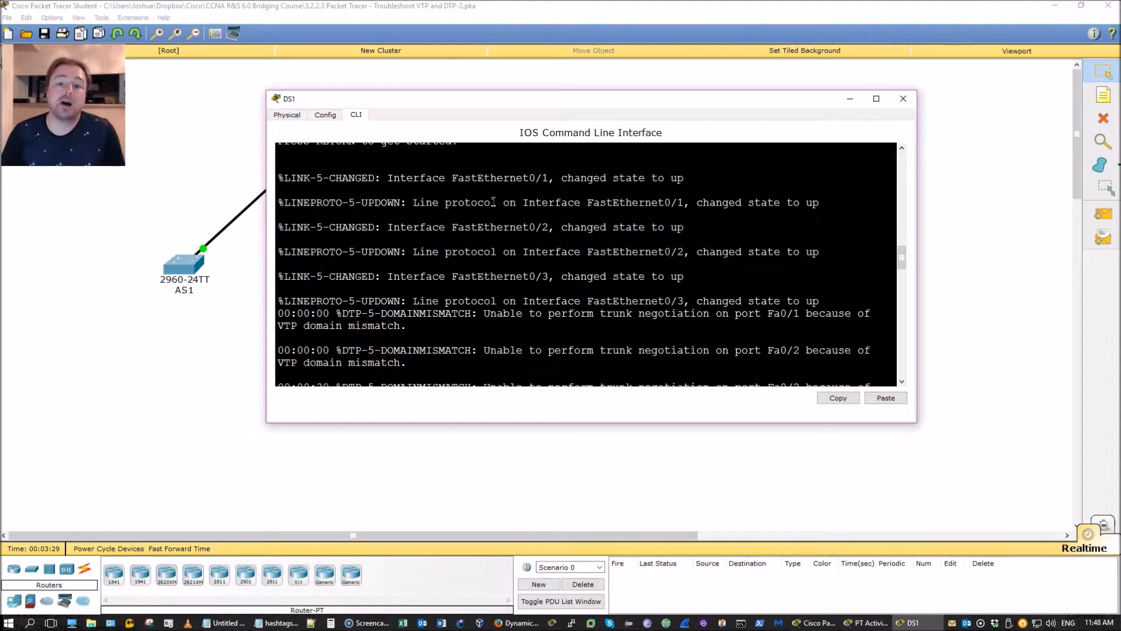
scroll(560, 245, down, 15)
scroll(621, 255, up, 7)
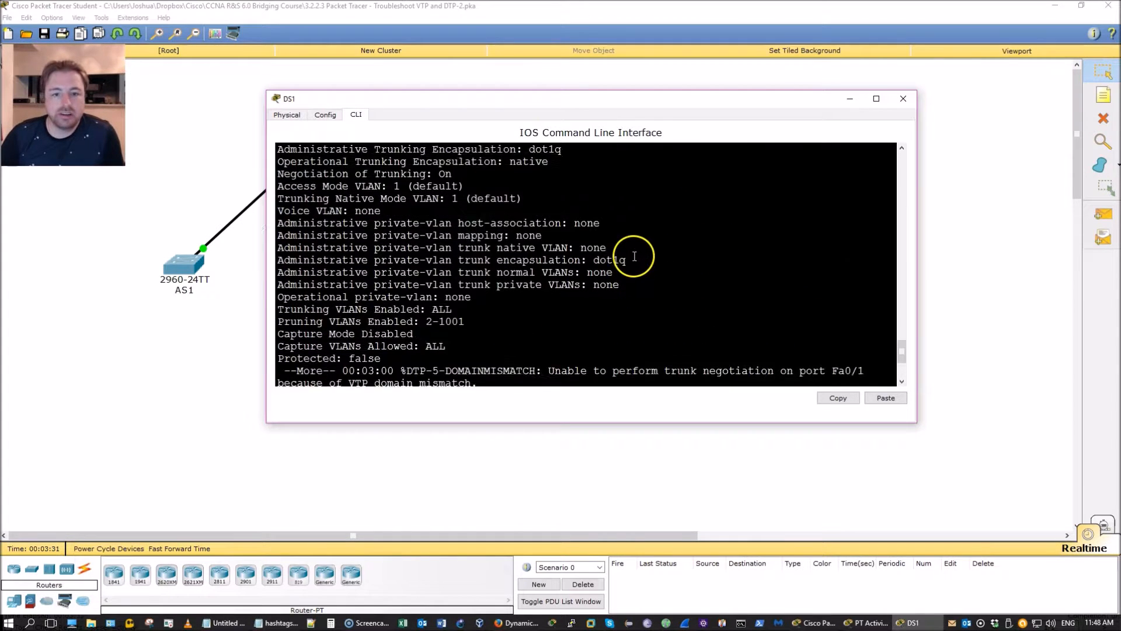
drag(490, 194, 277, 194)
Step: Enter global configuration and select interface range FastEthernet 0/1-3
click(534, 216)
key(Return)
key(Return)
key(Return)
key(Return)
key(Return)
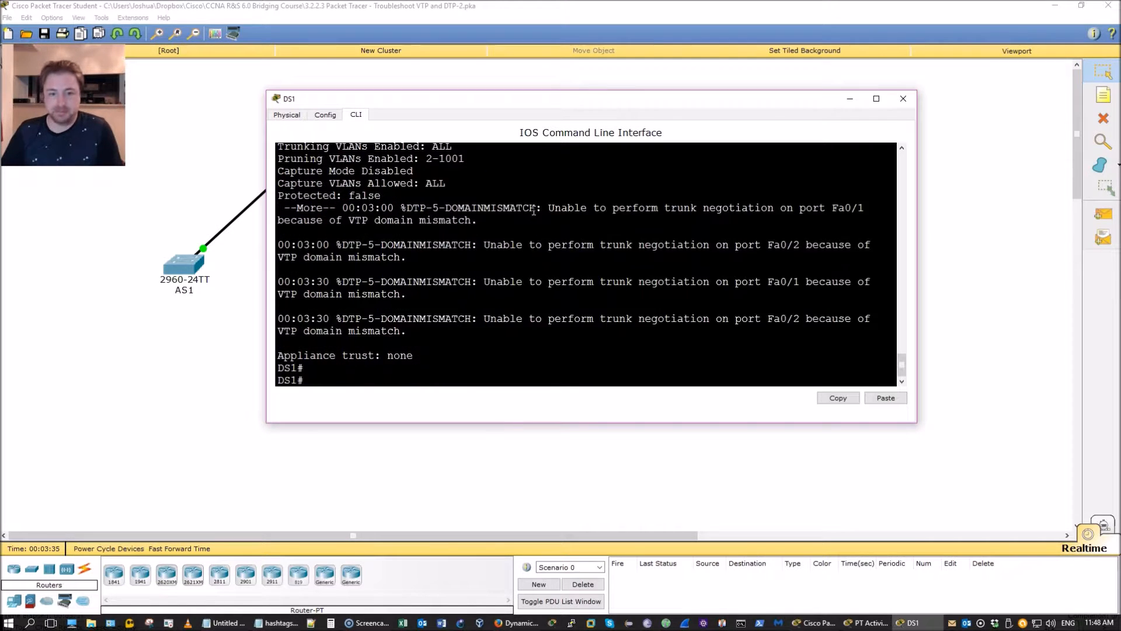
text(conf)
key(Return)
text(t)
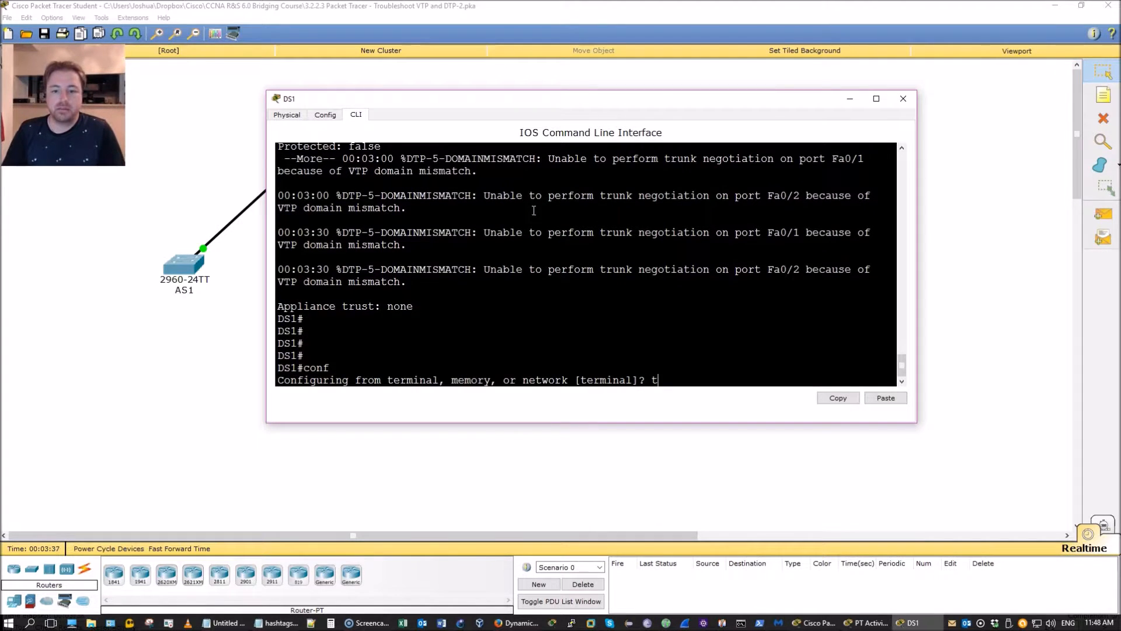
key(Return)
text(in)
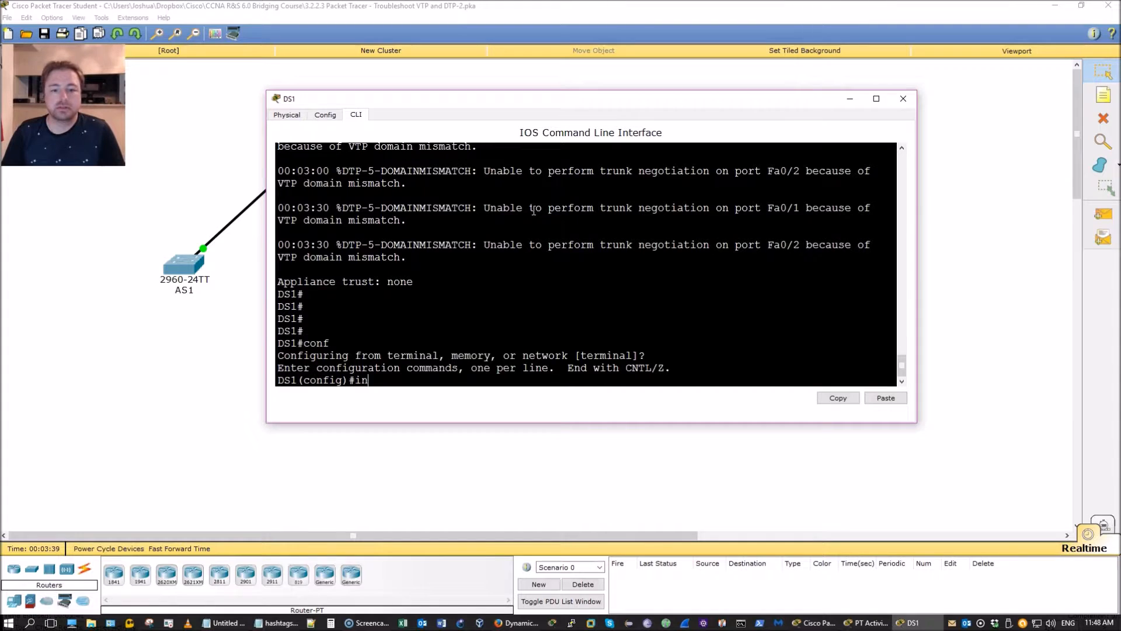
text(terface)
key(Tab)
text(r)
key(Tab)
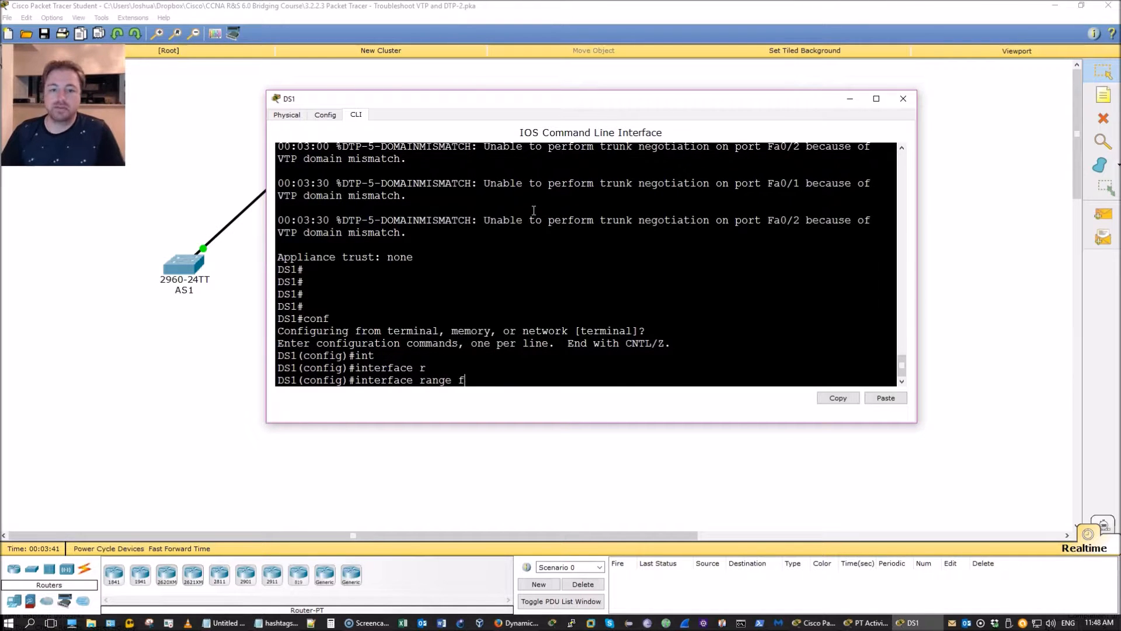
text(f)
key(Tab)
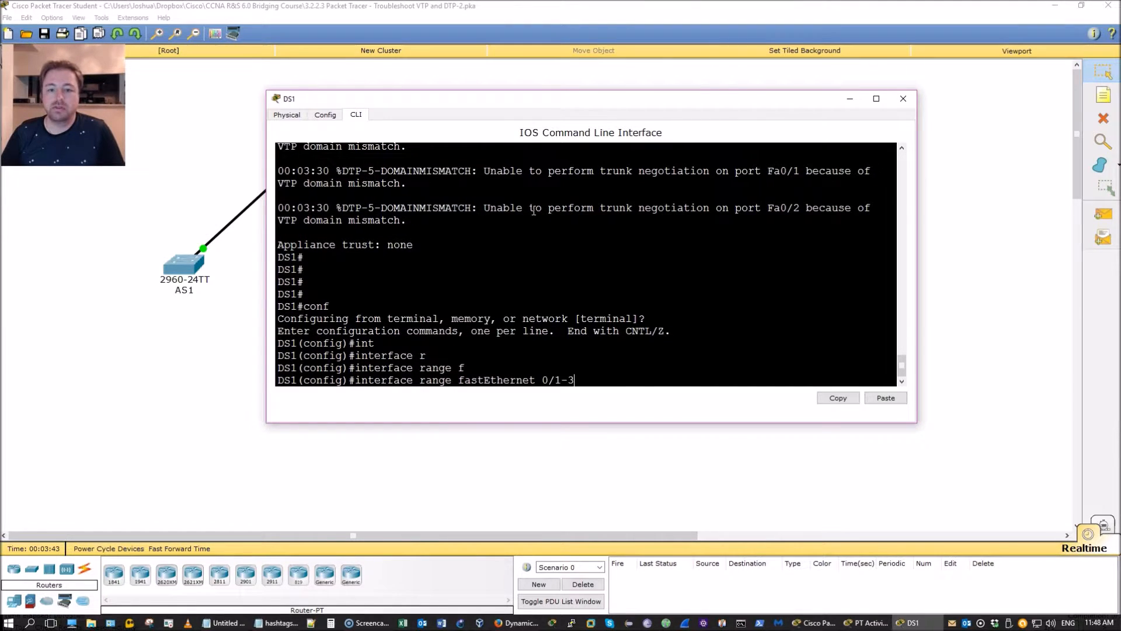
text(0/1-3)
key(Return)
Step: Type 'switchport mode dynamic desirable' for the range without applying it yet
text(sw)
key(Tab)
text(mo)
key(Tab)
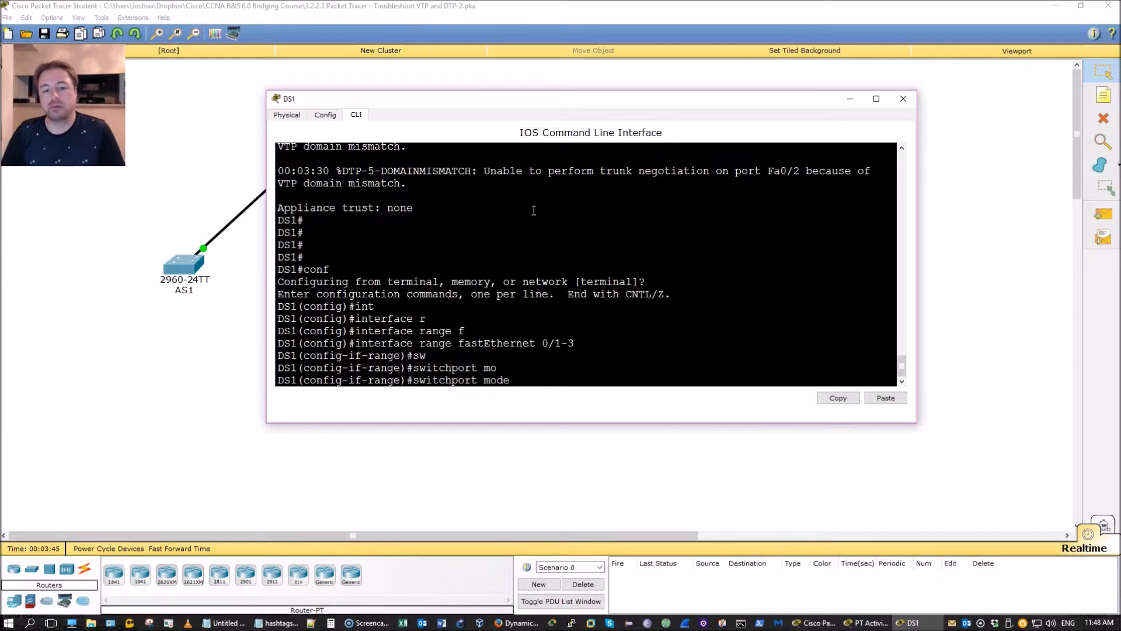
text(d)
key(Tab)
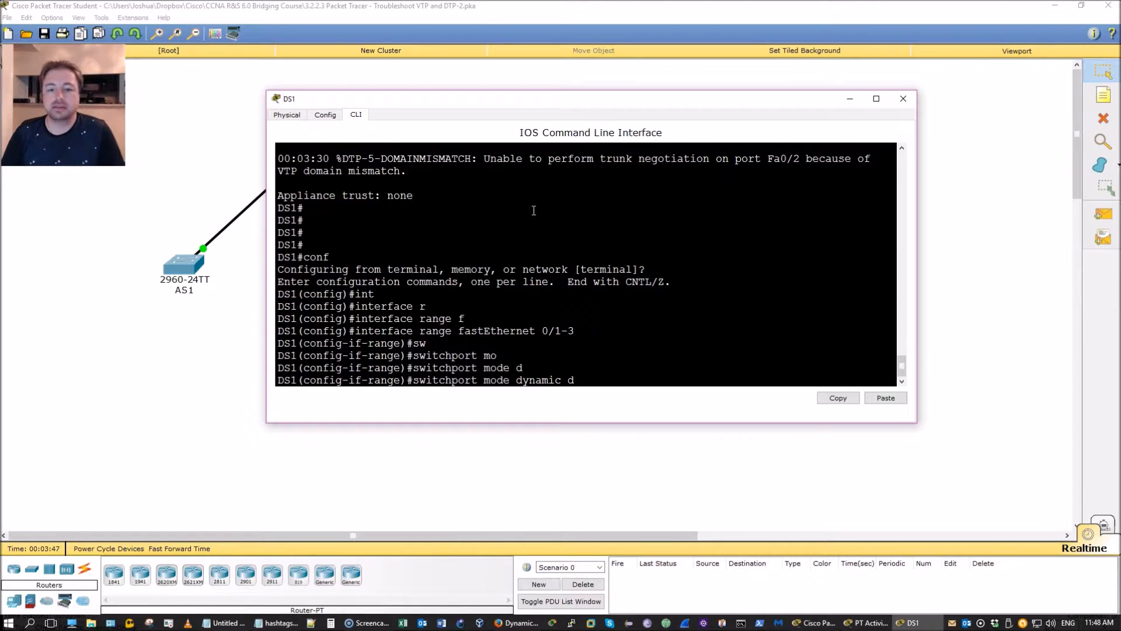
text(d)
key(Tab)
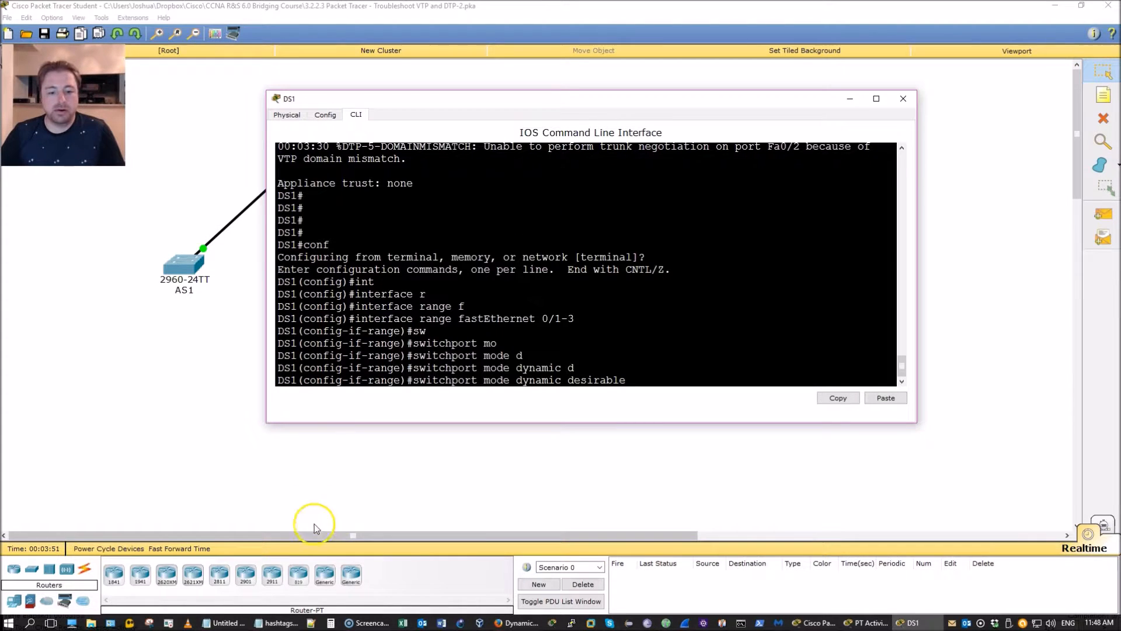
Step: Check the Desirable | Auto | Trunk note, then apply dynamic desirable to Fa0/1–0/3
click(223, 622)
drag(558, 364, 356, 359)
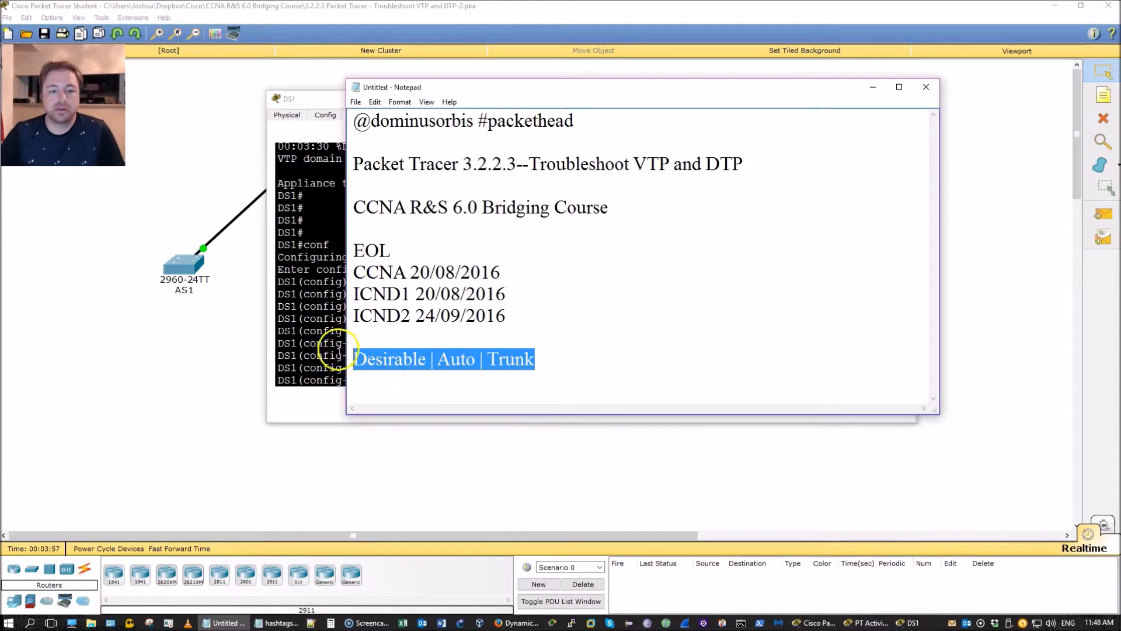
click(318, 357)
key(Return)
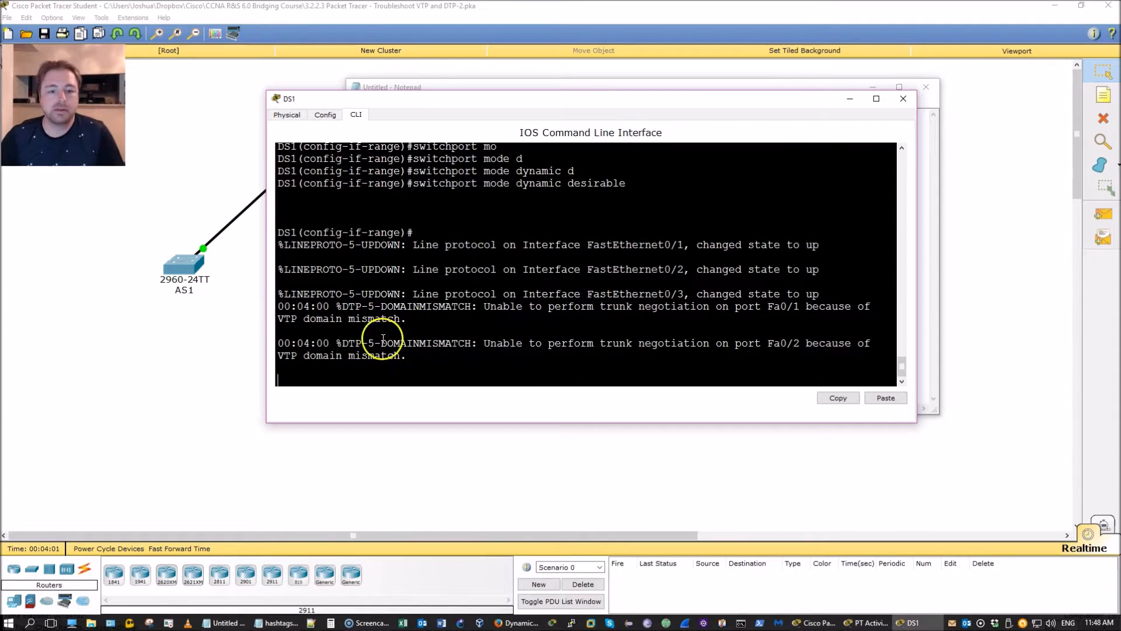
Step: Leave configuration mode and list DS1's trunk ports with show interfaces trunk
drag(342, 343, 536, 346)
click(550, 359)
key(ctrl+c)
text(show )
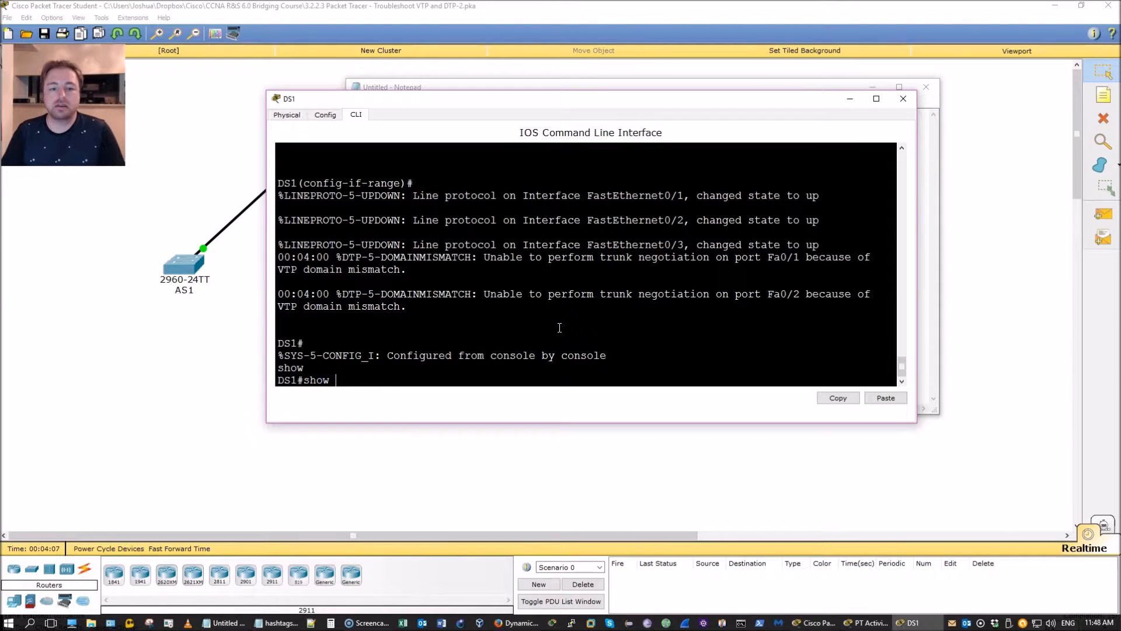
text(int)
key(Tab)
text(tr)
key(Tab)
key(Return)
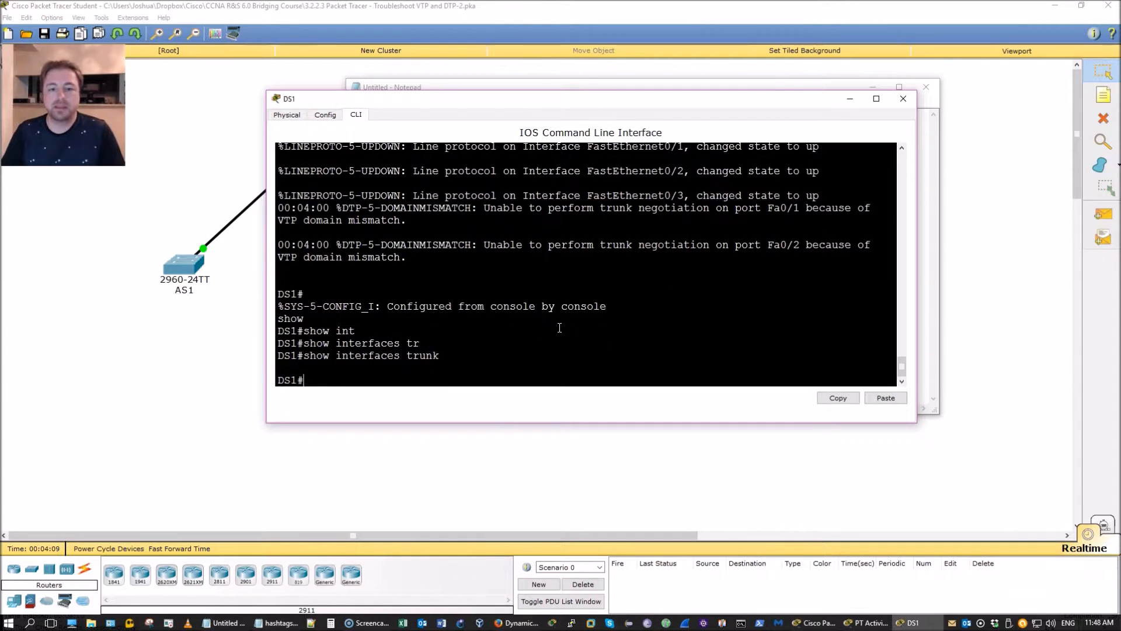
Step: Check DS1's VTP status (domain PT-LAB, client mode) against the activity instructions
drag(277, 257, 426, 262)
click(553, 347)
text(show vtp)
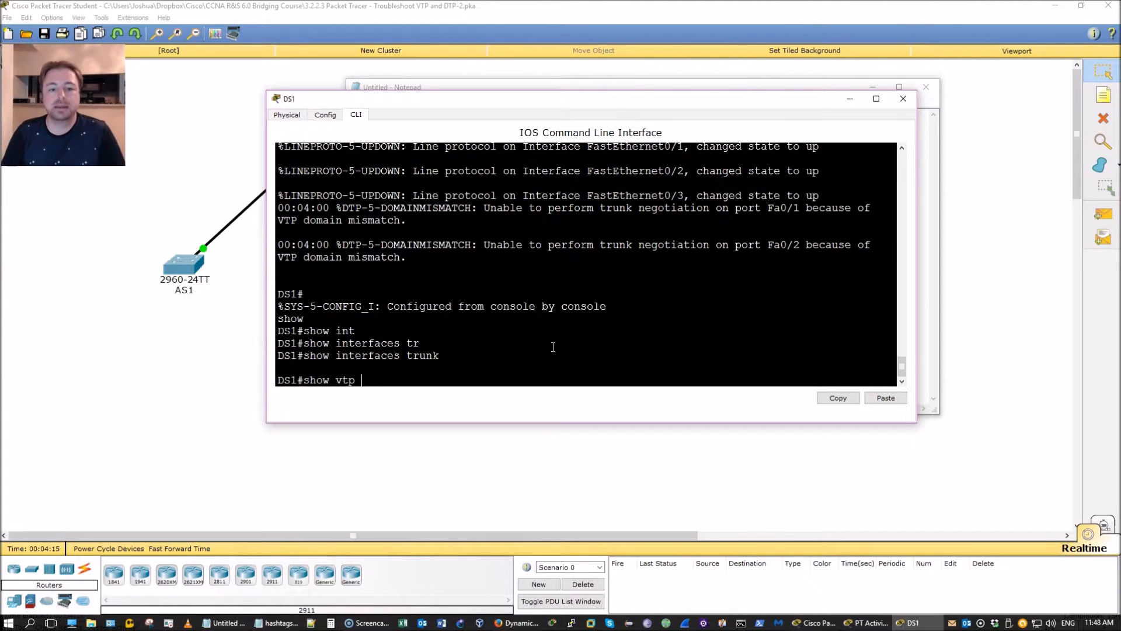
text( status)
key(Return)
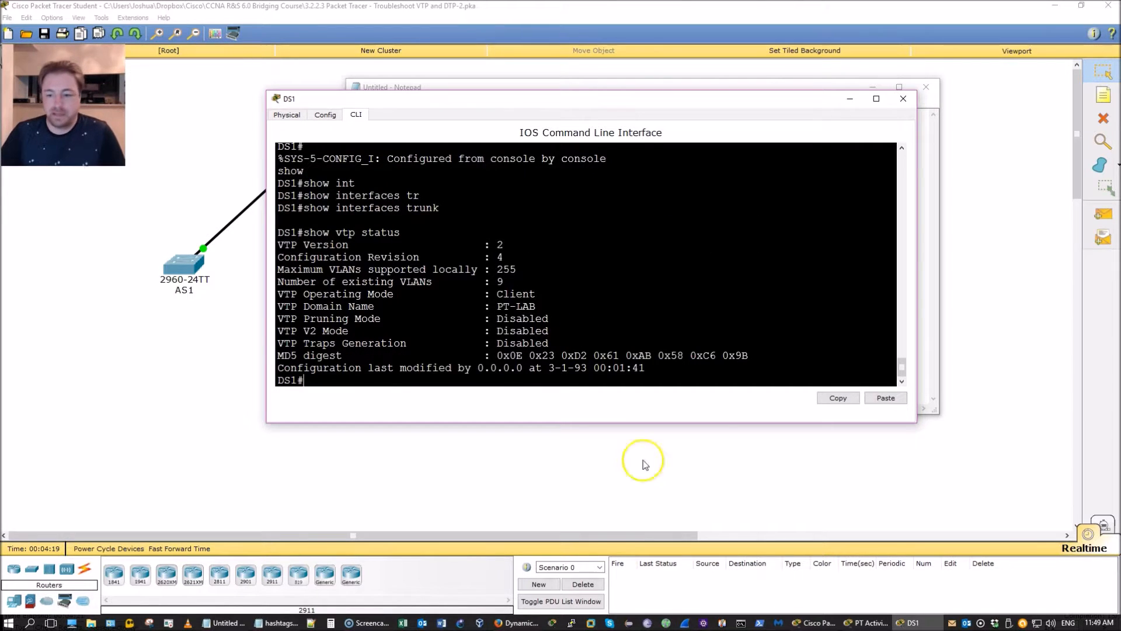
click(849, 623)
click(911, 622)
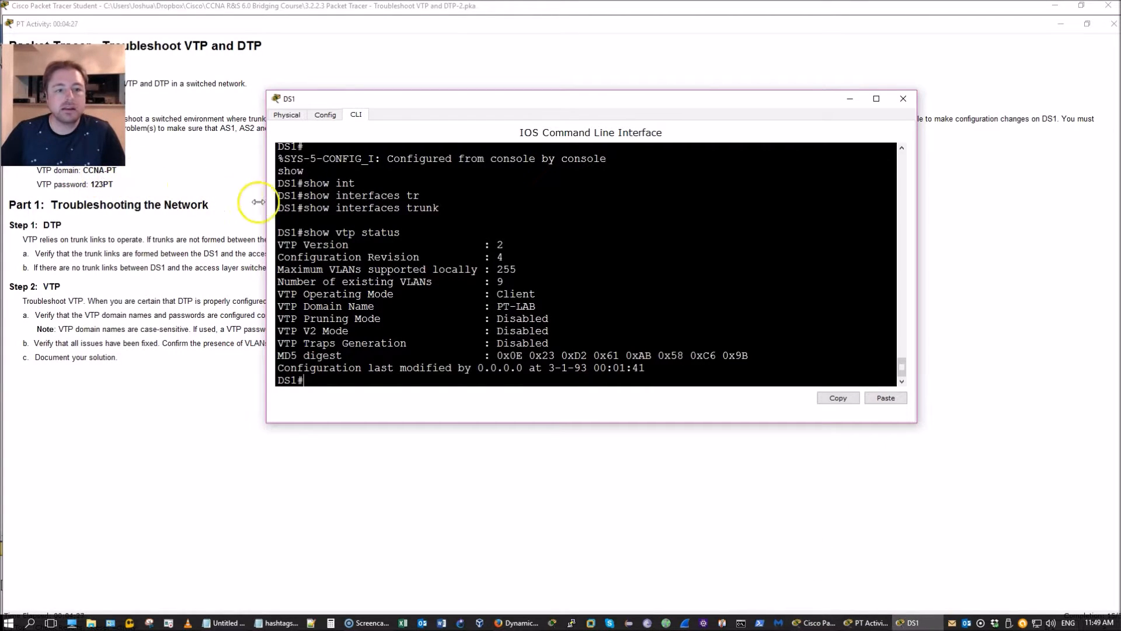
Step: Highlight the PT-LAB domain and Client mode, then display DS1's VTP password
drag(535, 305, 512, 304)
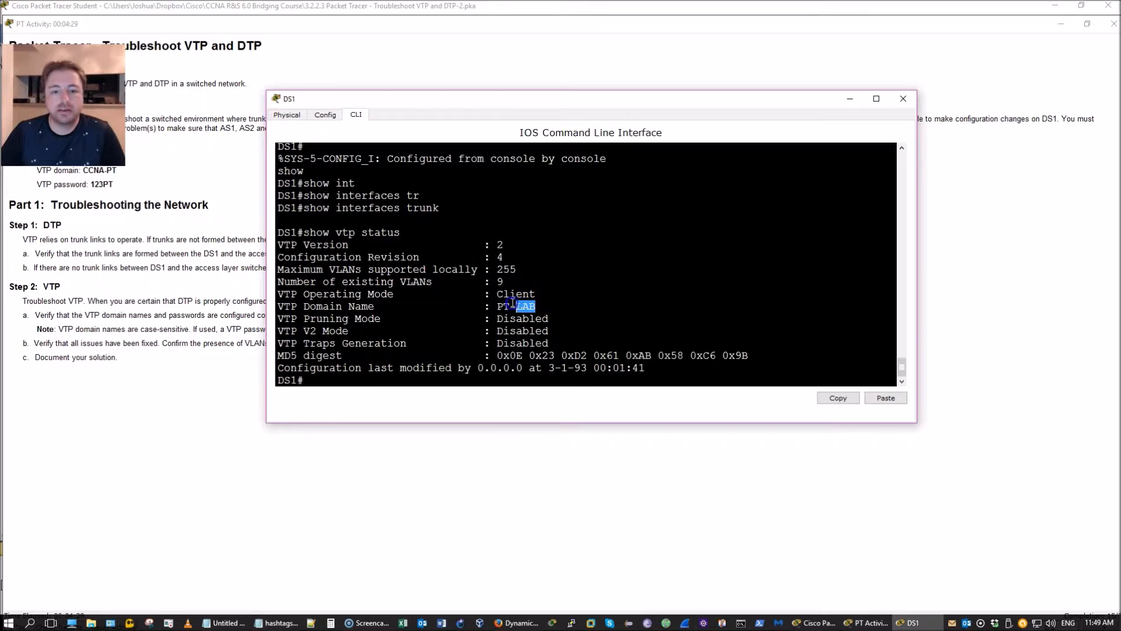
double_click(508, 292)
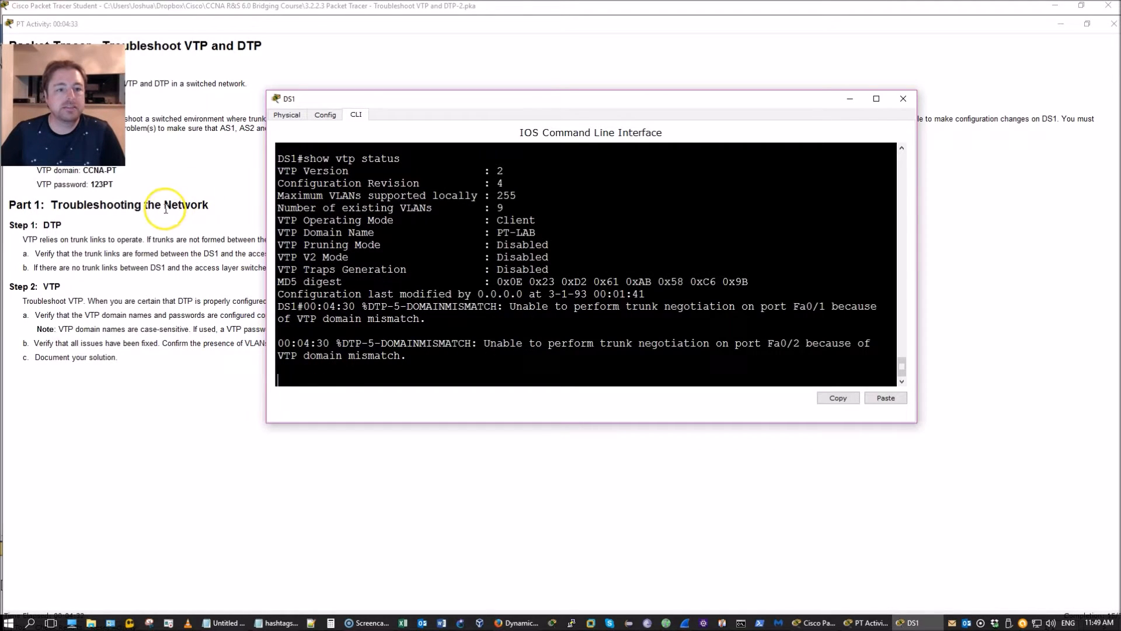
click(518, 295)
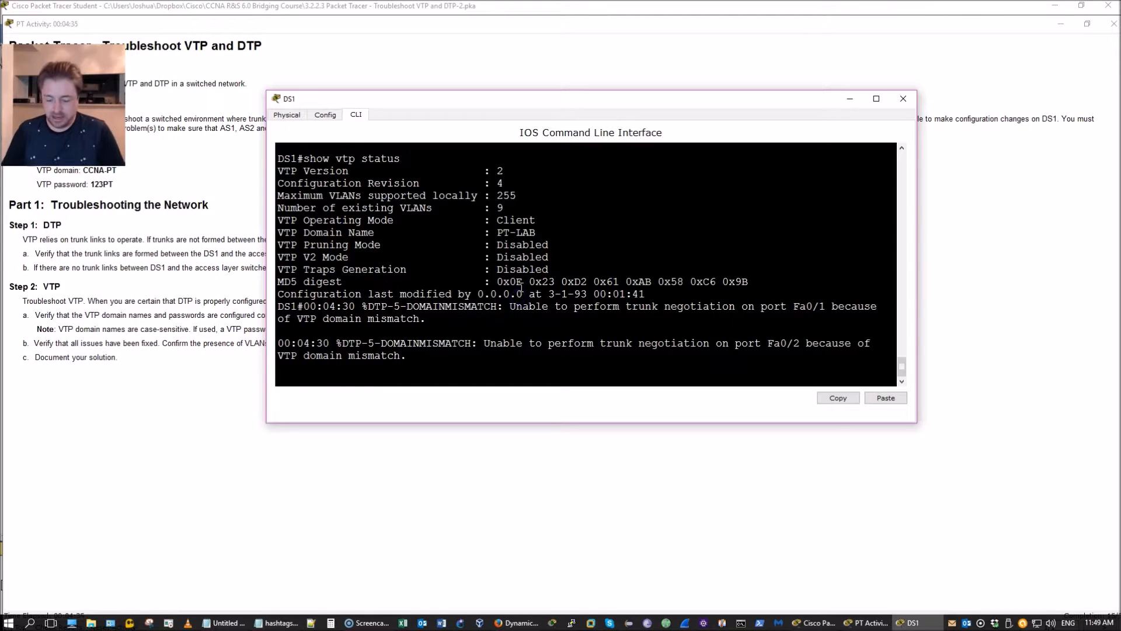
text(pass)
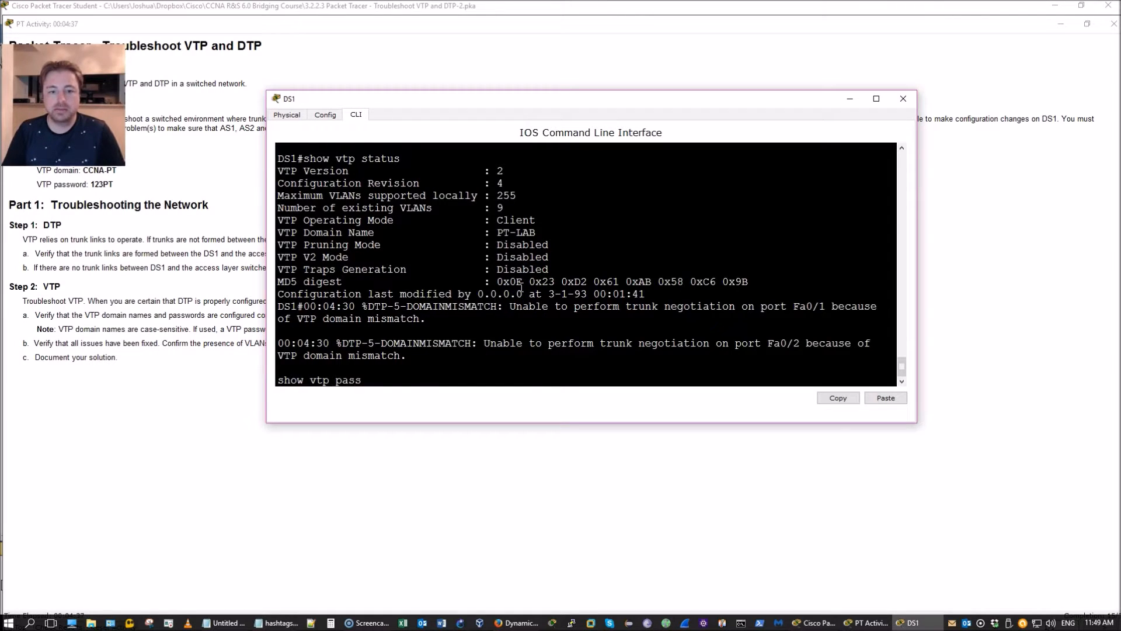
key(Tab)
key(Return)
Step: List DS1's VLANs (100–400) and mark the required VLANs sentence in the instructions
click(461, 286)
text(show vlan b)
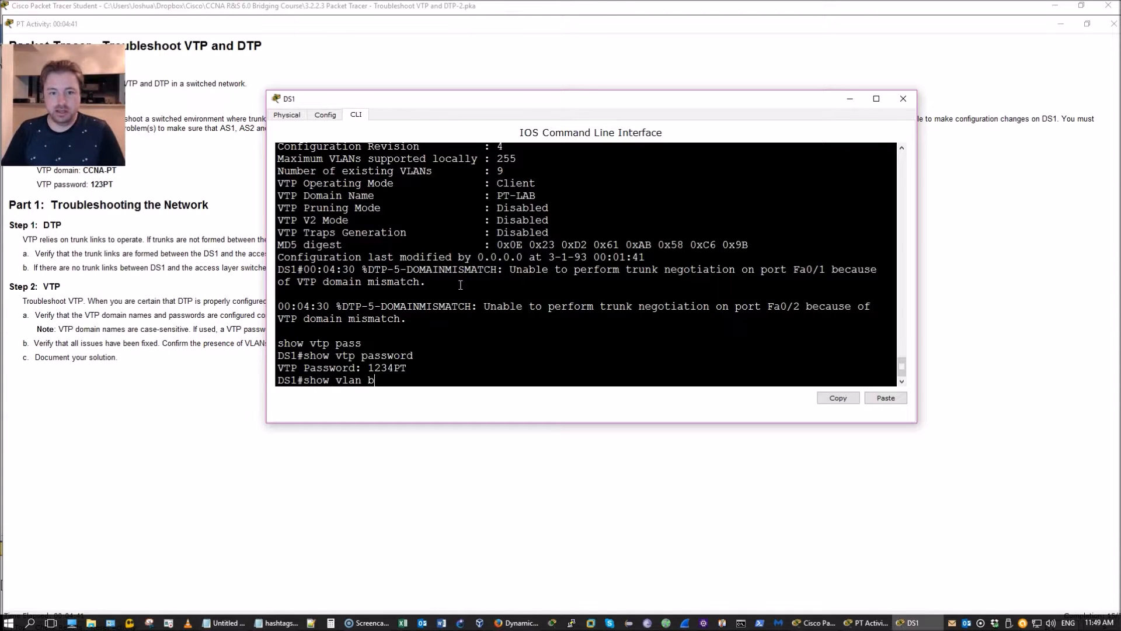
key(Return)
click(456, 263)
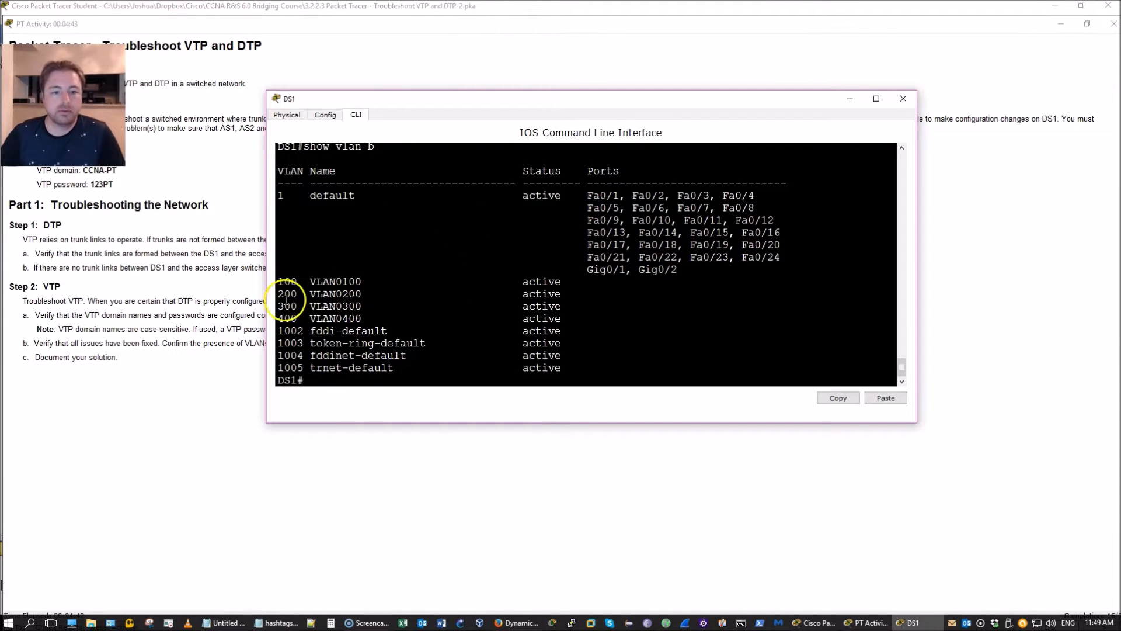
click(237, 168)
drag(288, 129, 415, 129)
Step: Enter global configuration on DS1 and make it a VTP server
key(alt+Tab)
text(conf t)
key(Return)
text(vtp mode server)
key(Return)
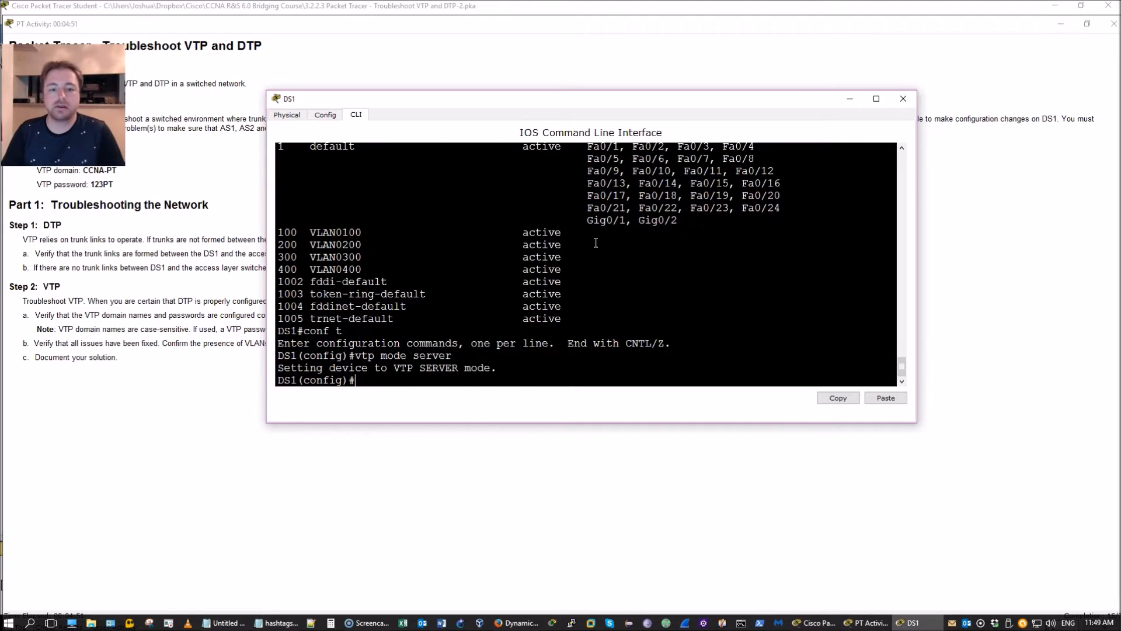
Step: Set the VTP domain to CCNA-PT and the required VTP password, then exit configuration
text(vtp domaon)
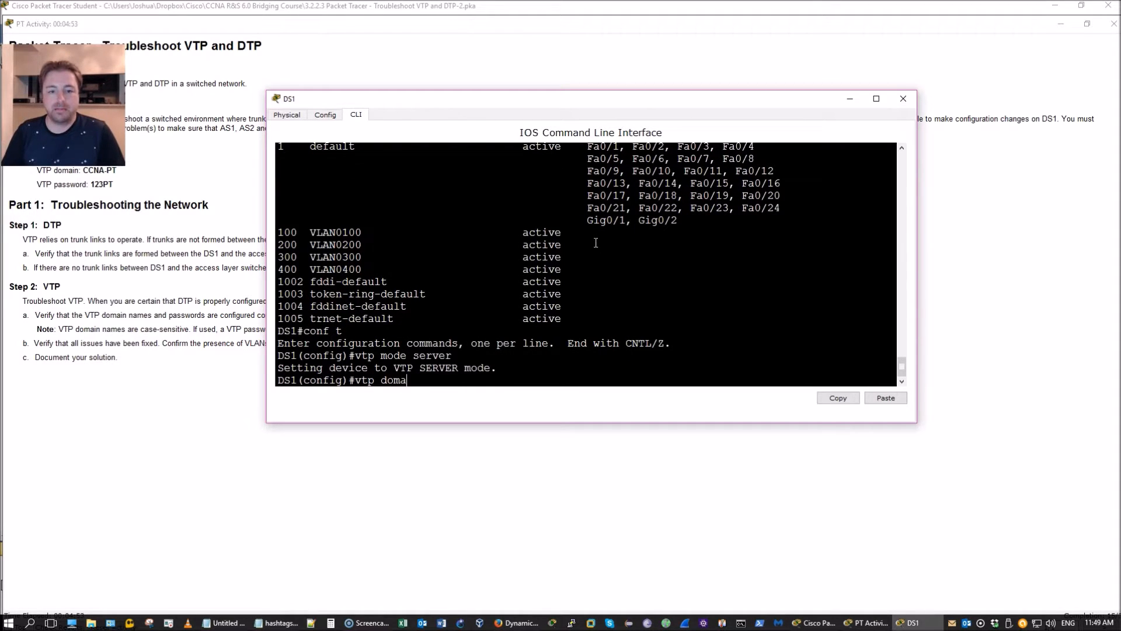
key(Tab)
key(BackSpace)
key(BackSpace)
key(Tab)
text(CCNA-PT)
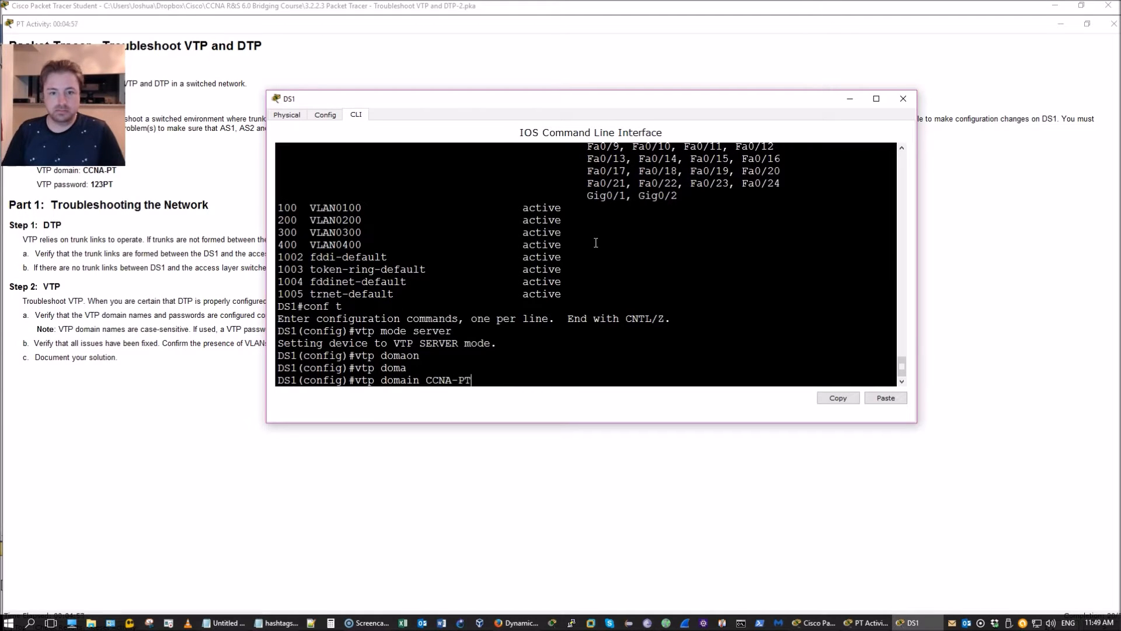
key(Return)
text(vtp)
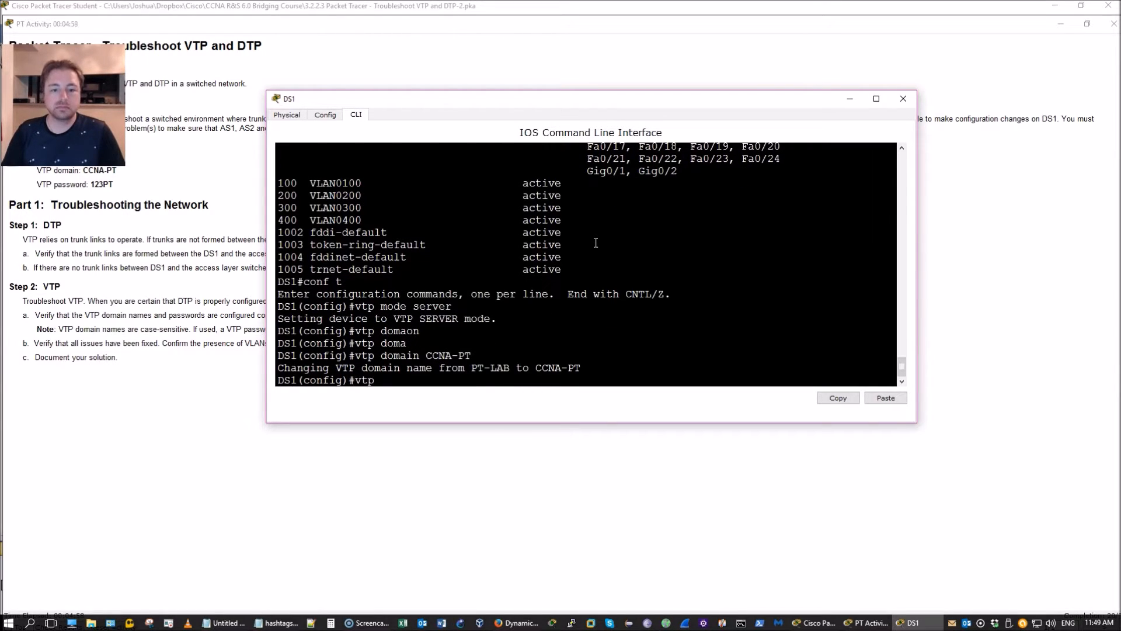
text( password)
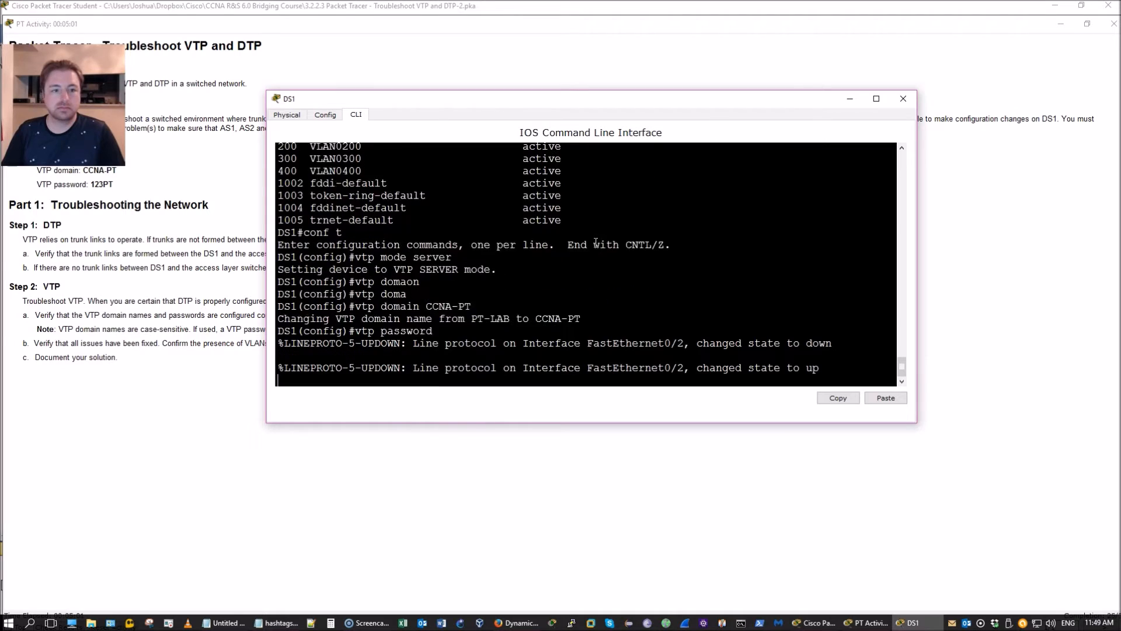
text( 123)
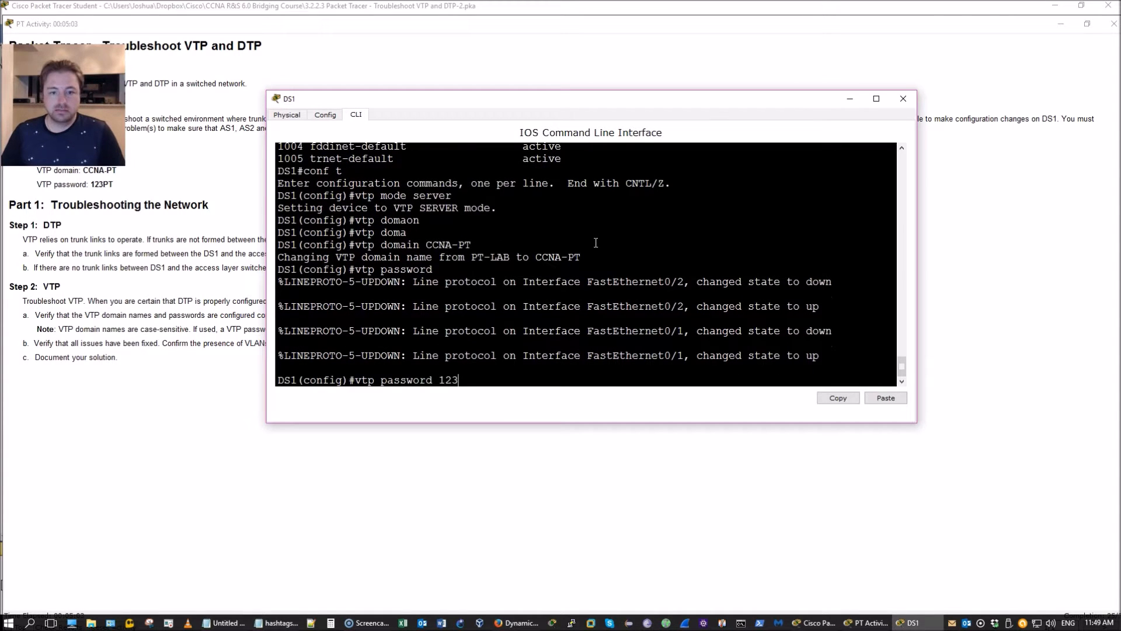
text(PT)
key(Return)
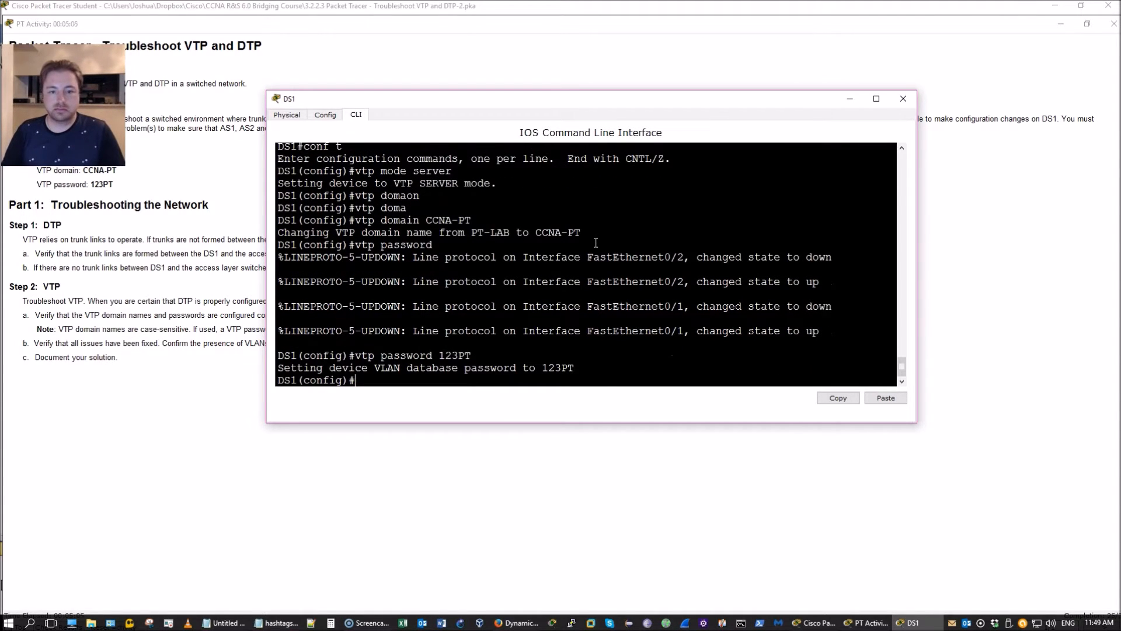
key(ctrl+z)
key(Return)
key(Return)
key(Return)
key(Return)
key(Return)
key(Return)
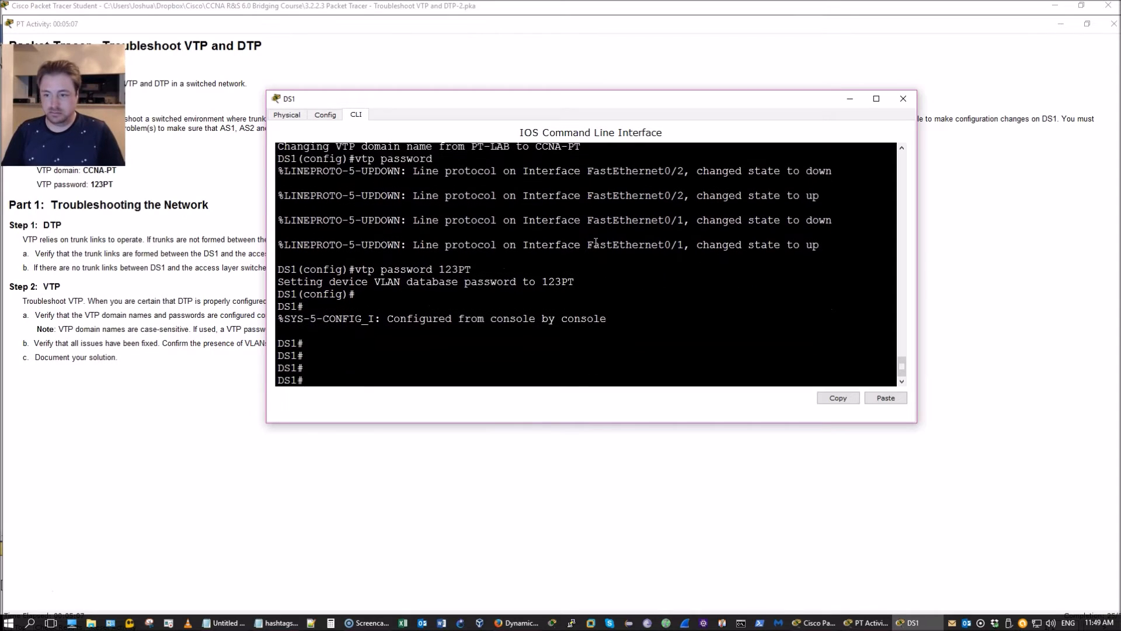
Step: Confirm Fa0/1 and Fa0/2 trunk VLANs 1,100,200,300,400, then maximize the activity window
text(show int)
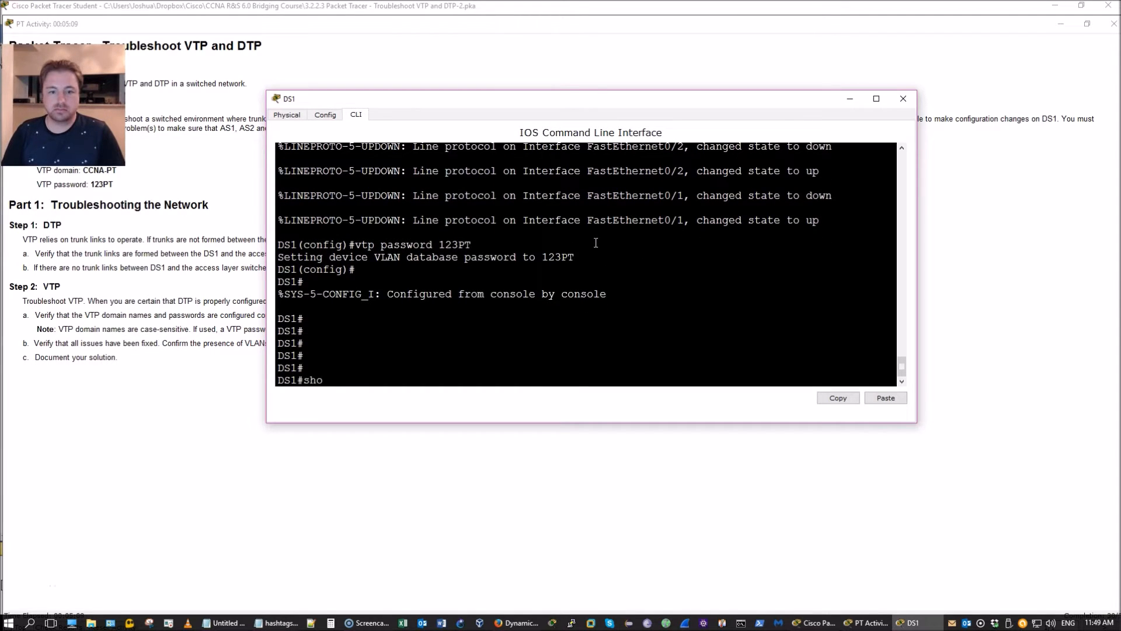
key(Tab)
text(te)
key(Tab)
key(BackSpace)
key(Tab)
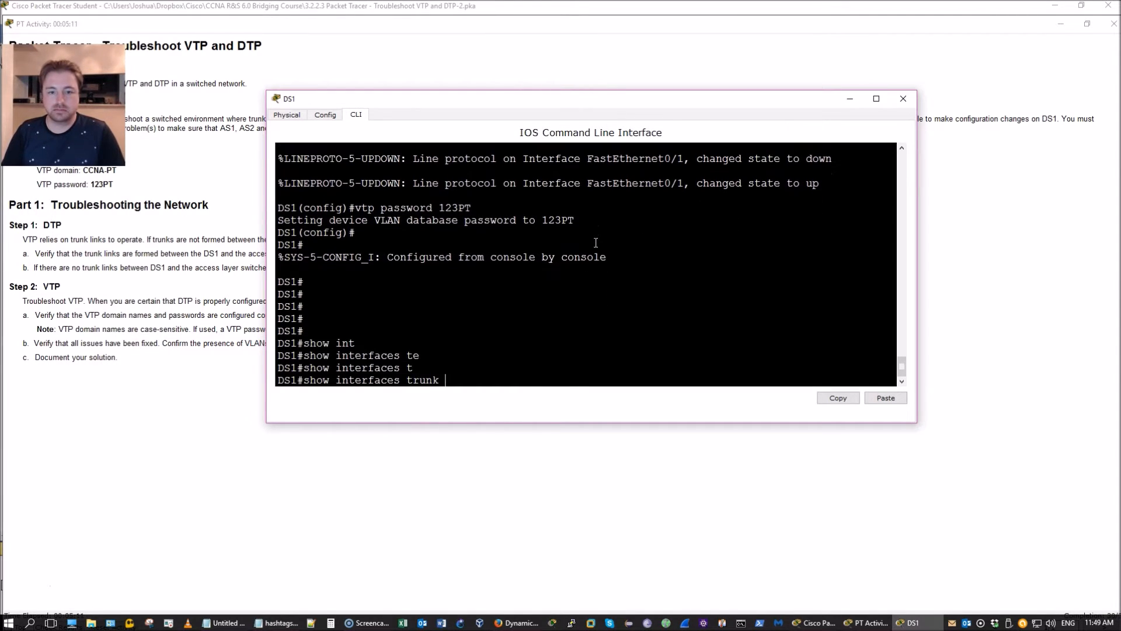
key(Return)
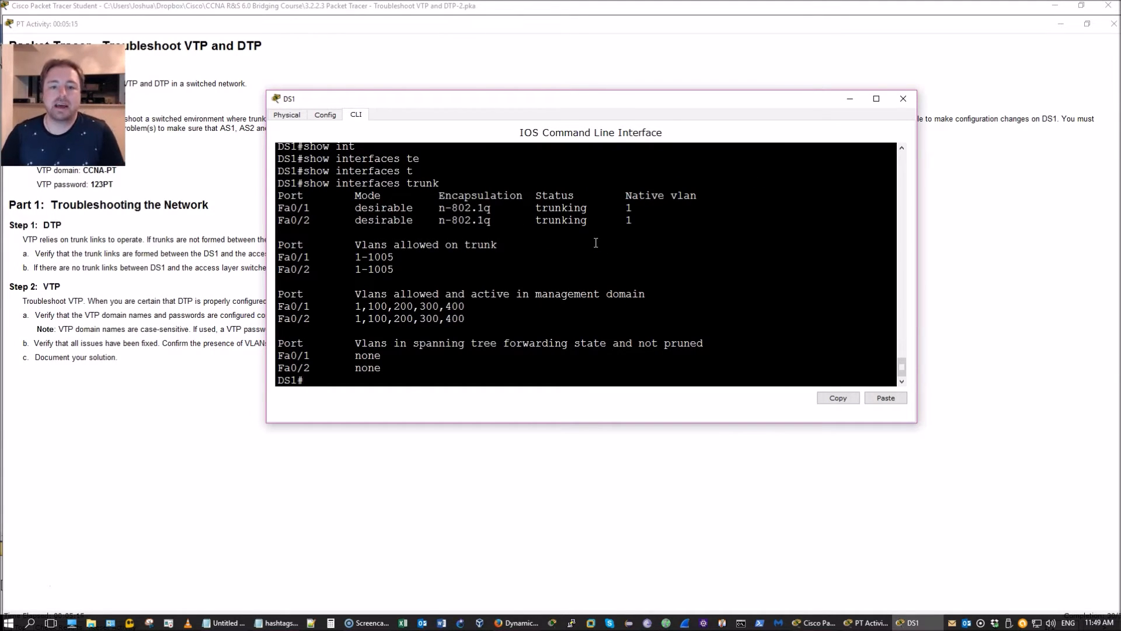
click(603, 237)
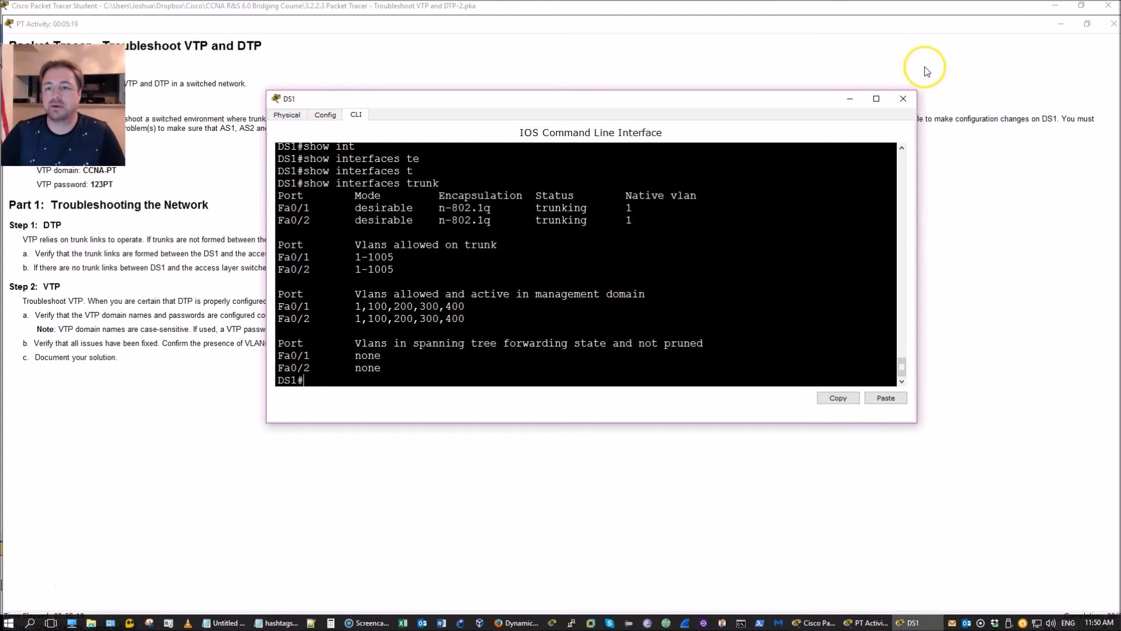
click(947, 29)
double_click(985, 24)
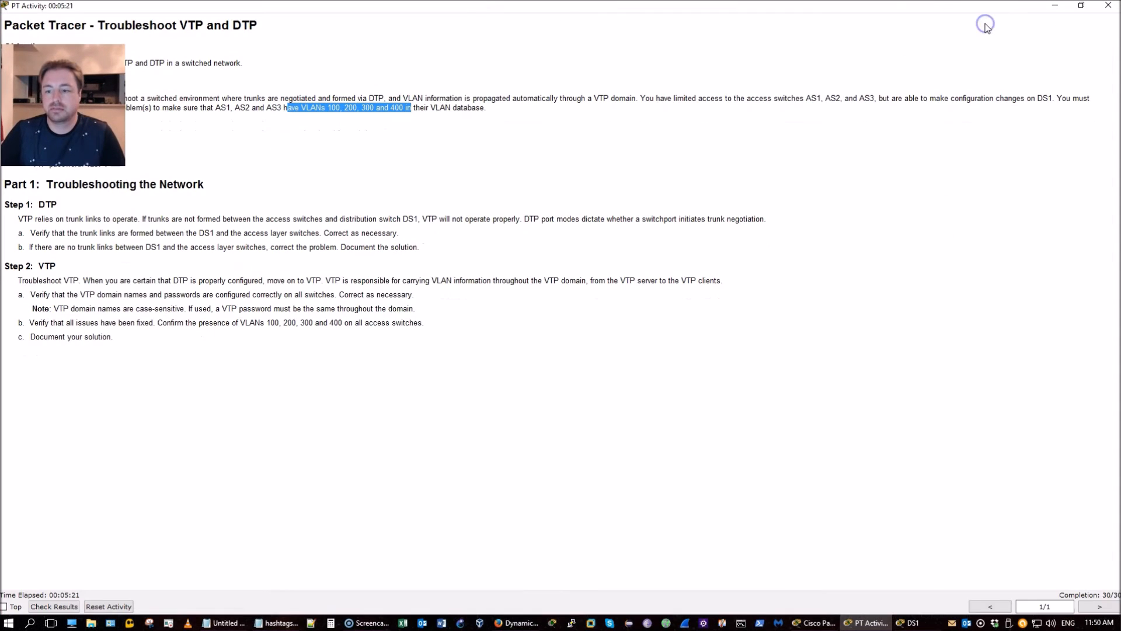
Step: Bring the DS1 CLI back in front, then the Notepad notes on top
click(926, 624)
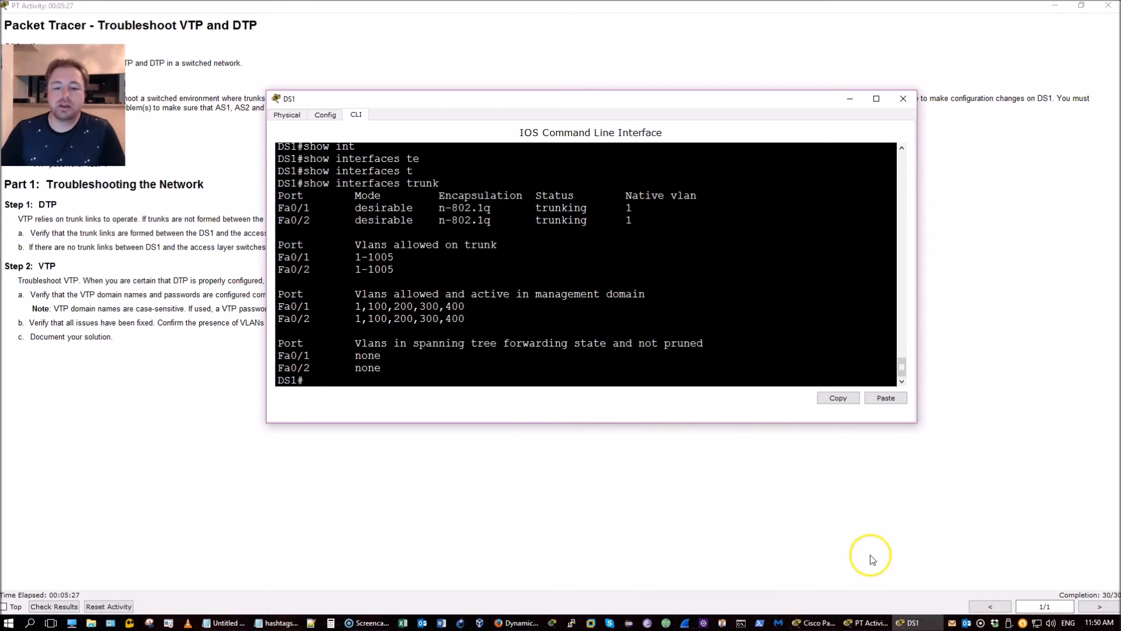
click(226, 622)
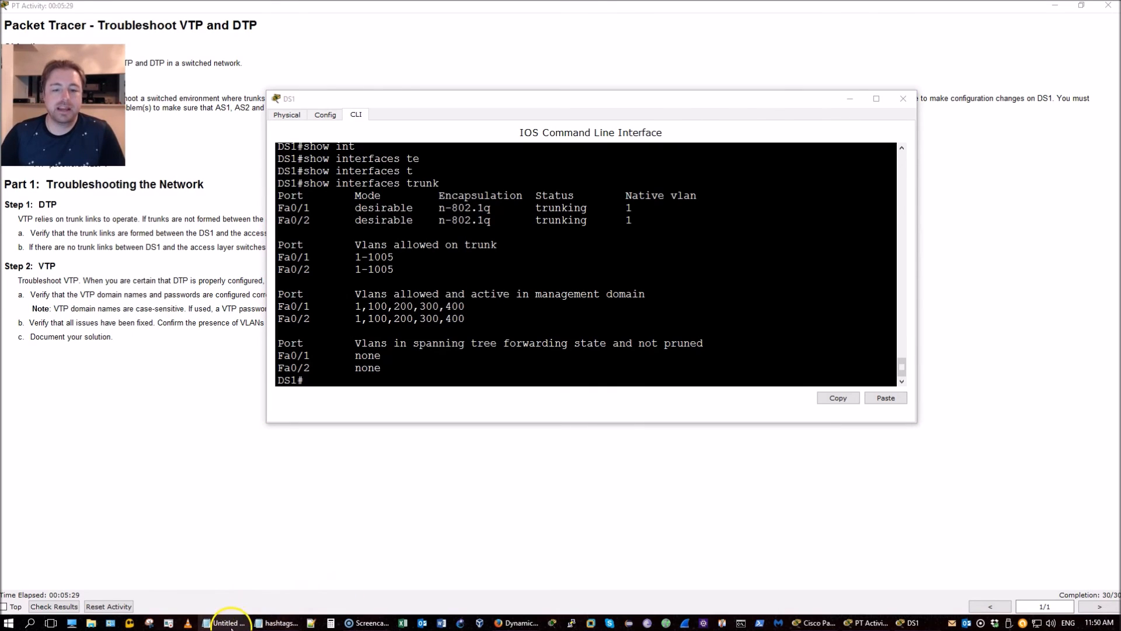
mouse_move(233, 623)
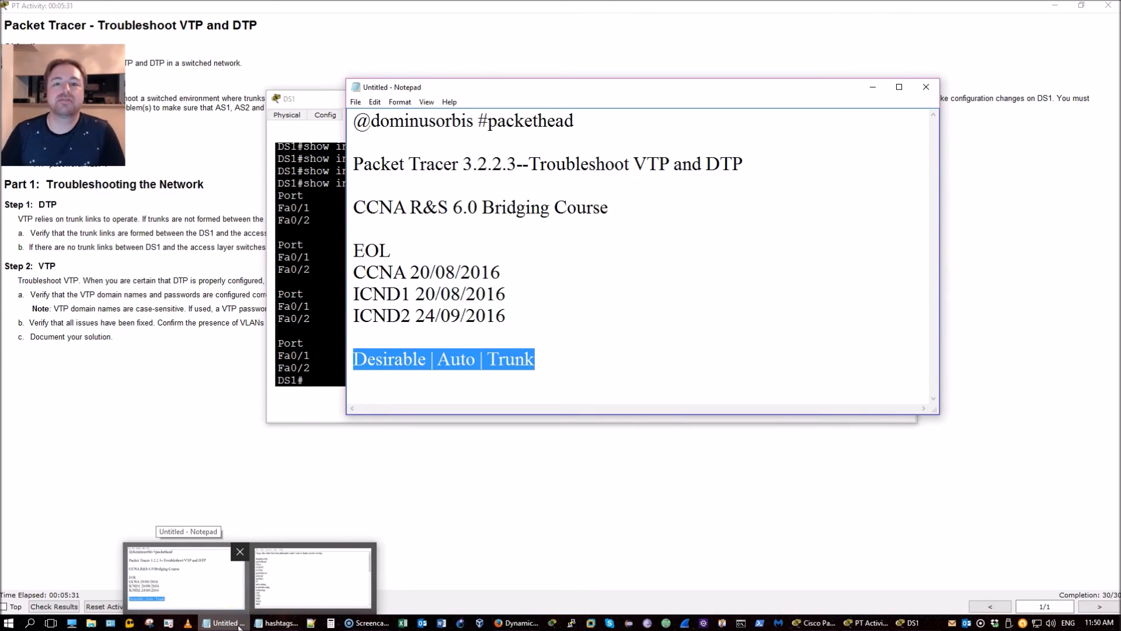